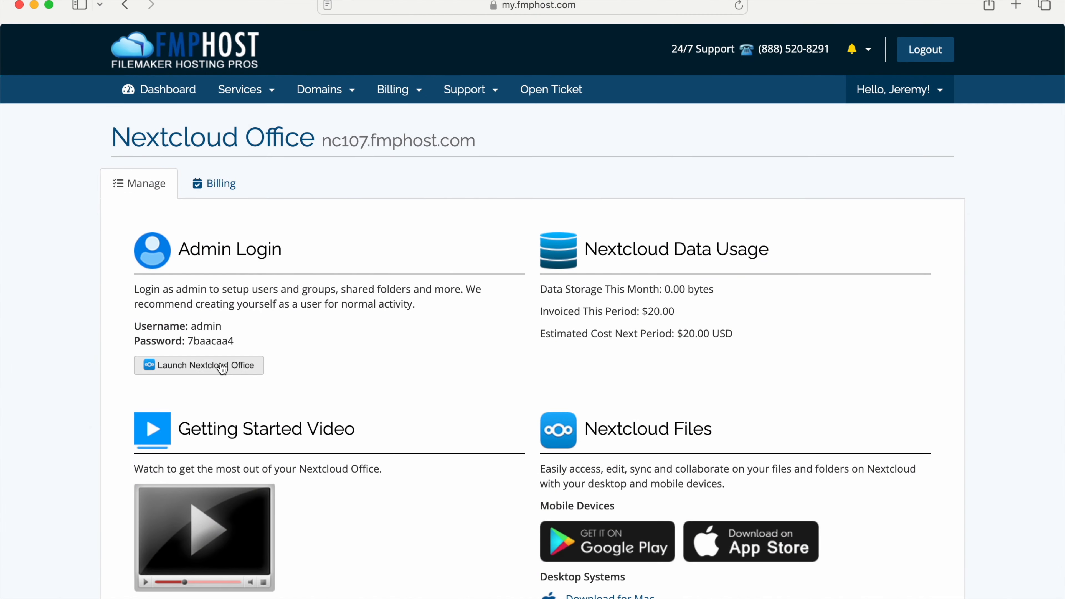
Launch Nextcloud Office from the hosting client area, log in as admin with the account password, and dismiss the welcome intro.
left_click(223, 368)
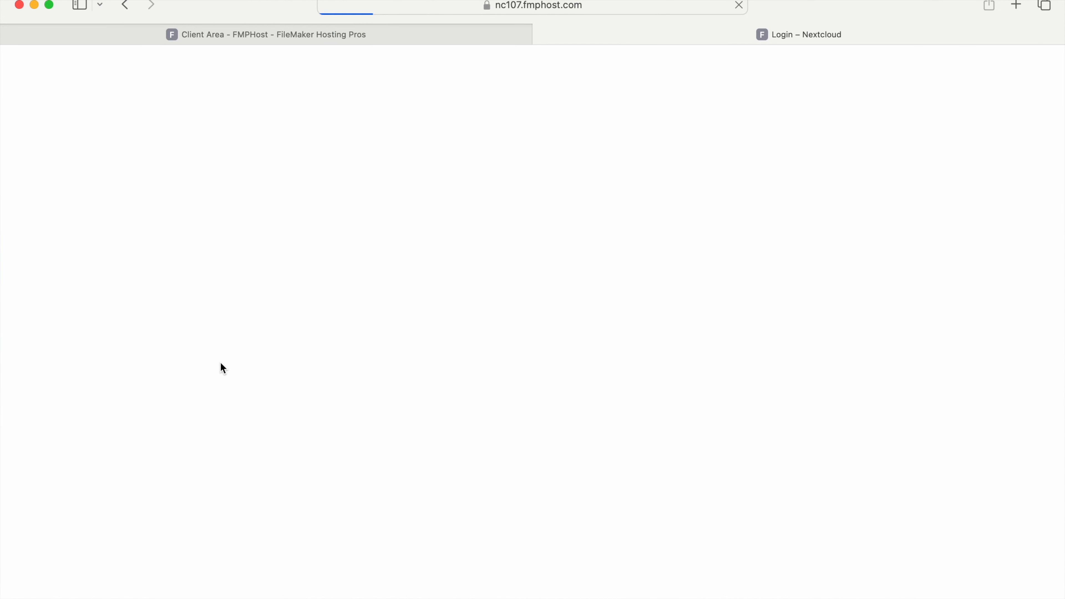
type("admin")
key("Tab")
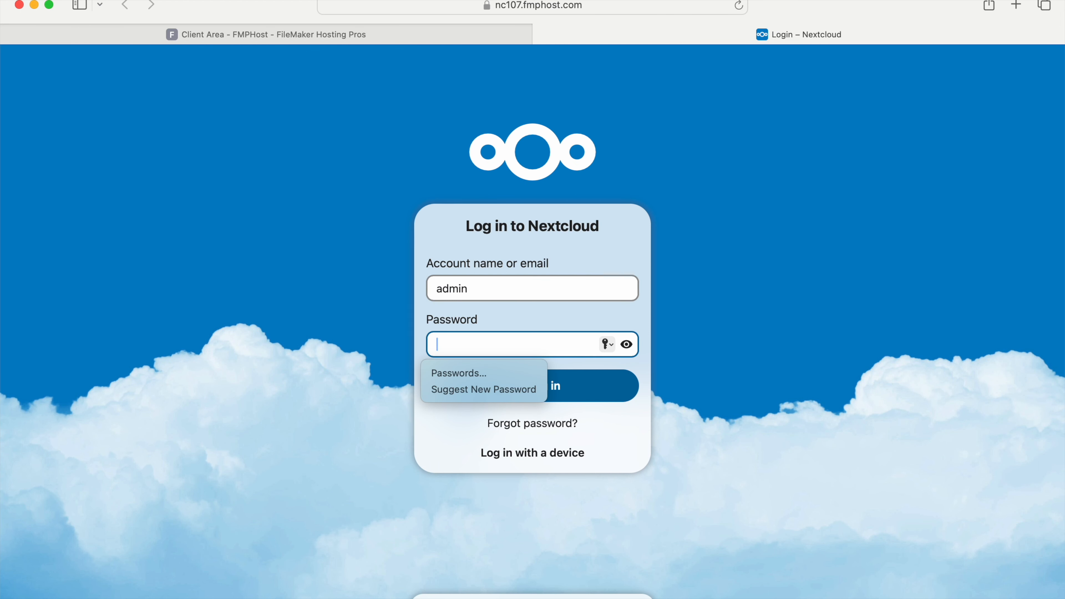
type("••••••••")
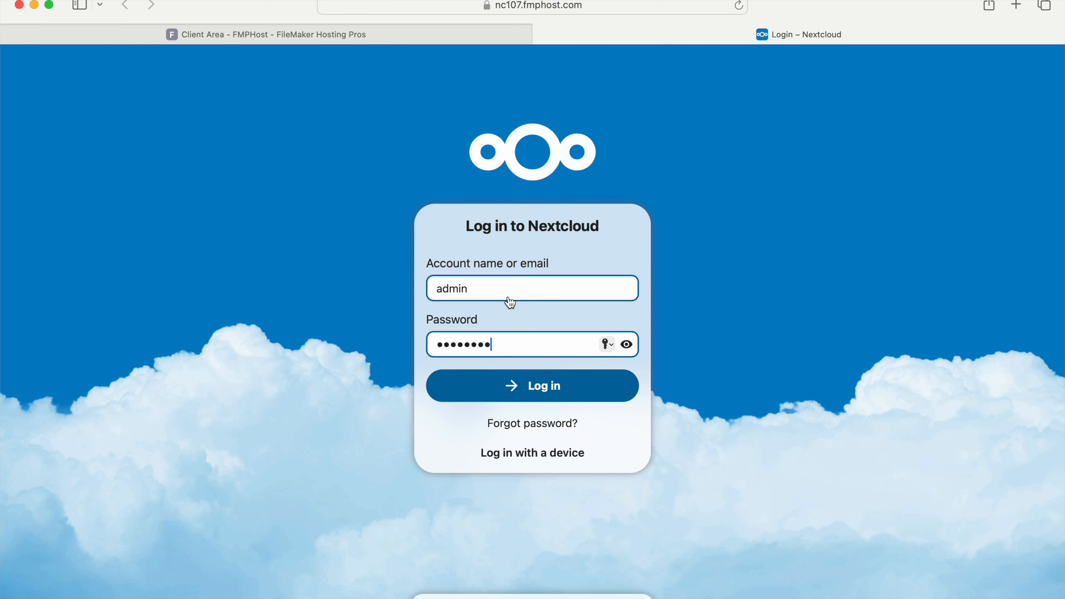
left_click(489, 396)
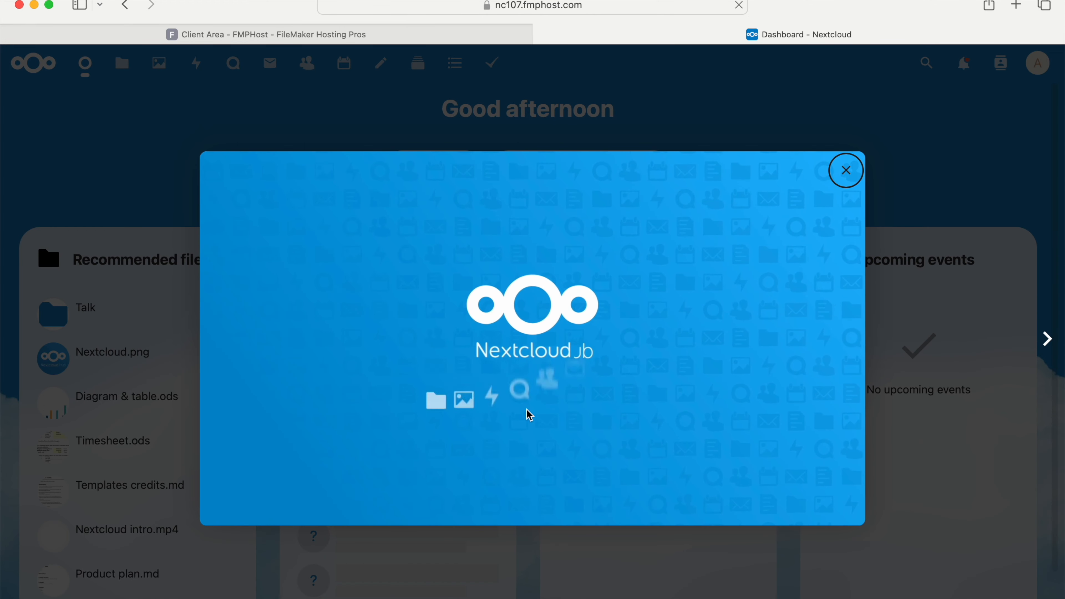
left_click(846, 171)
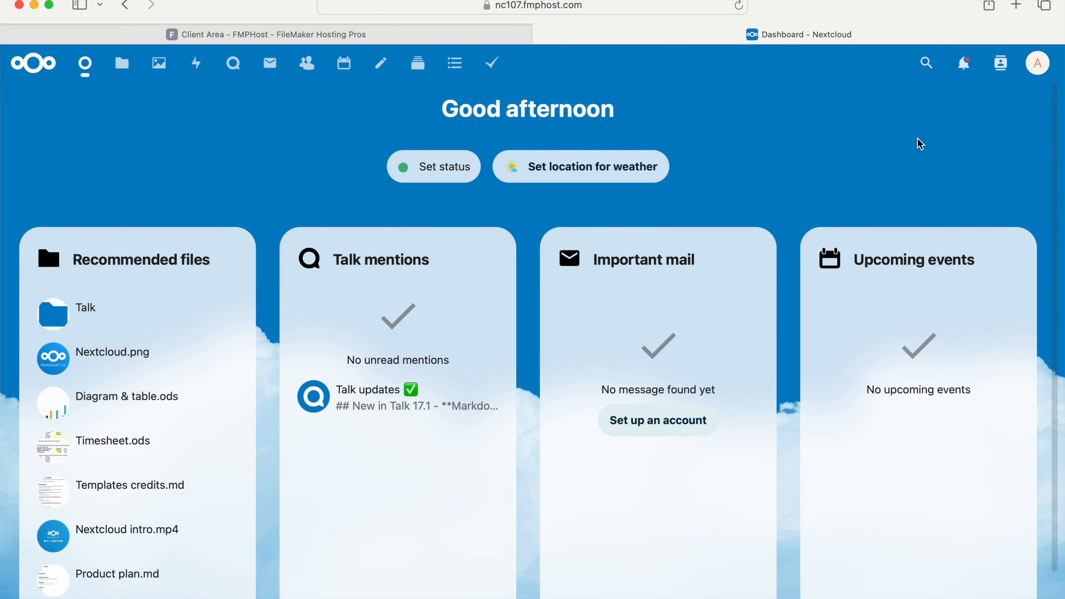
Create two user groups named Sales and Accounting in user management.
left_click(1037, 70)
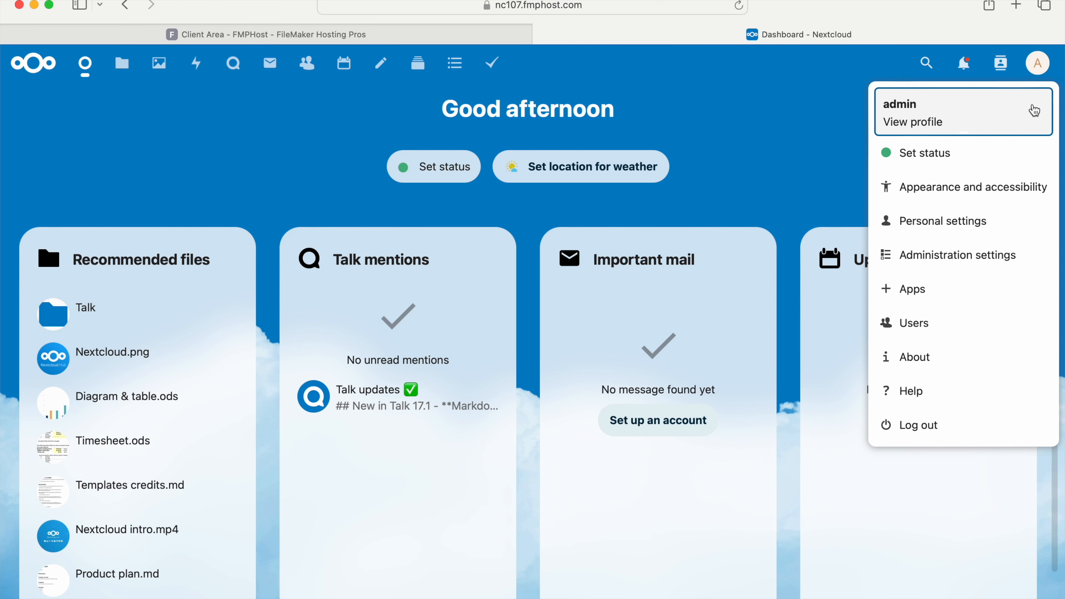
left_click(1008, 315)
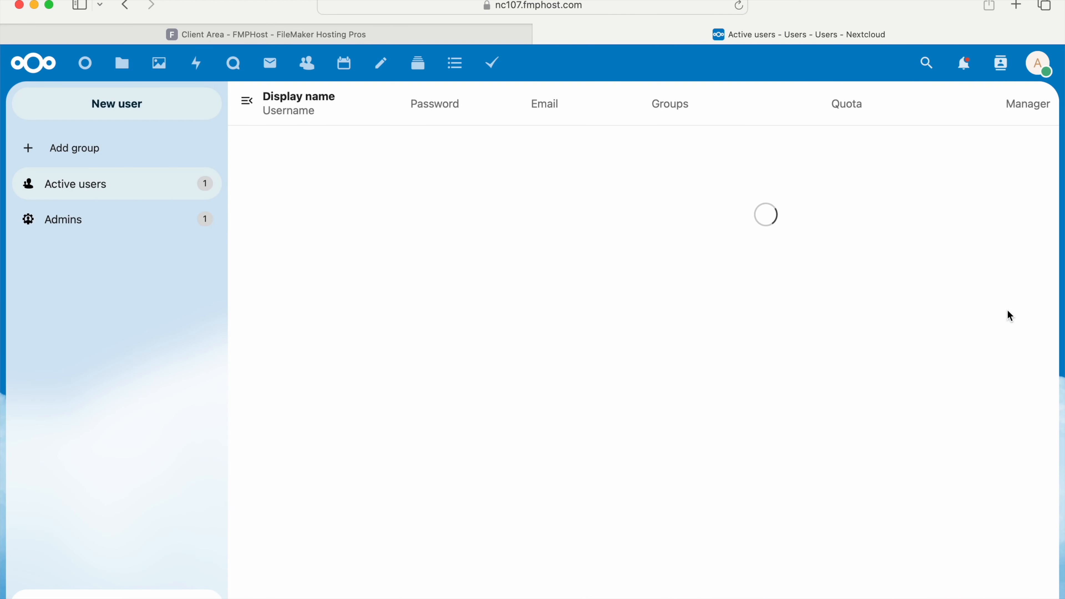
left_click(157, 149)
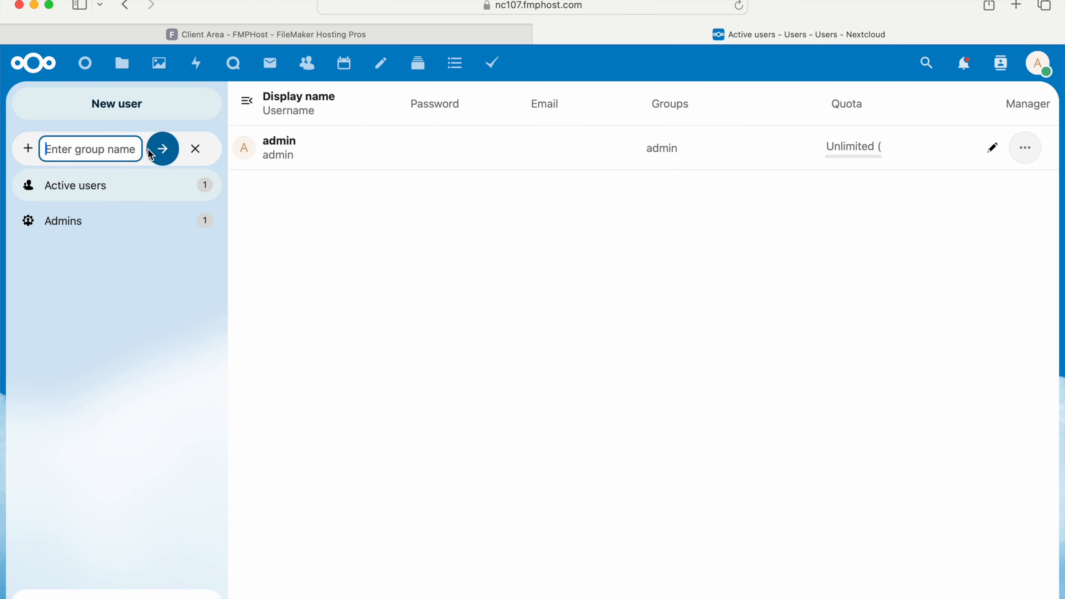
type("Sales")
left_click(161, 148)
left_click(156, 147)
type("Accounting")
left_click(159, 151)
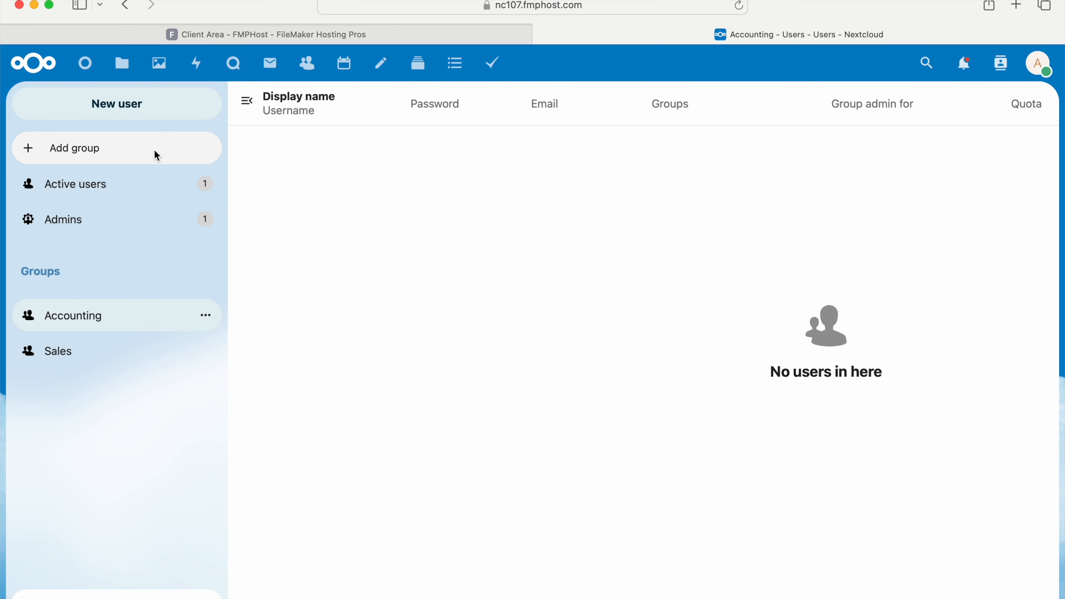
Start a new user and enter the username, full display name, account password and e-mail address.
left_click(157, 111)
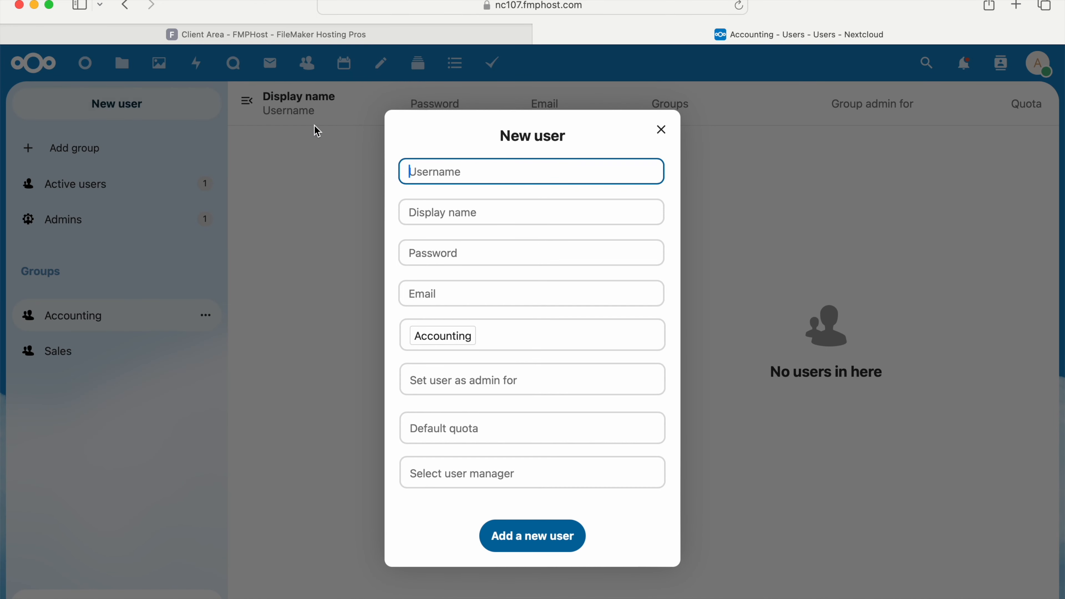
type("jeremy")
key("Tab")
key("Tab")
type("*********")
key("Tab")
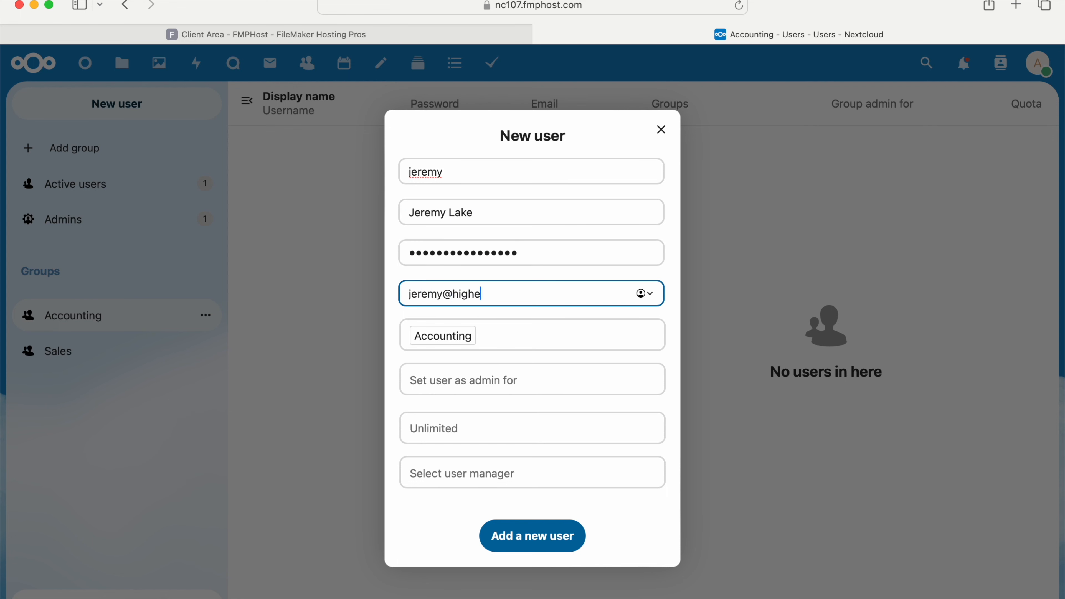
key("Tab")
key("Tab")
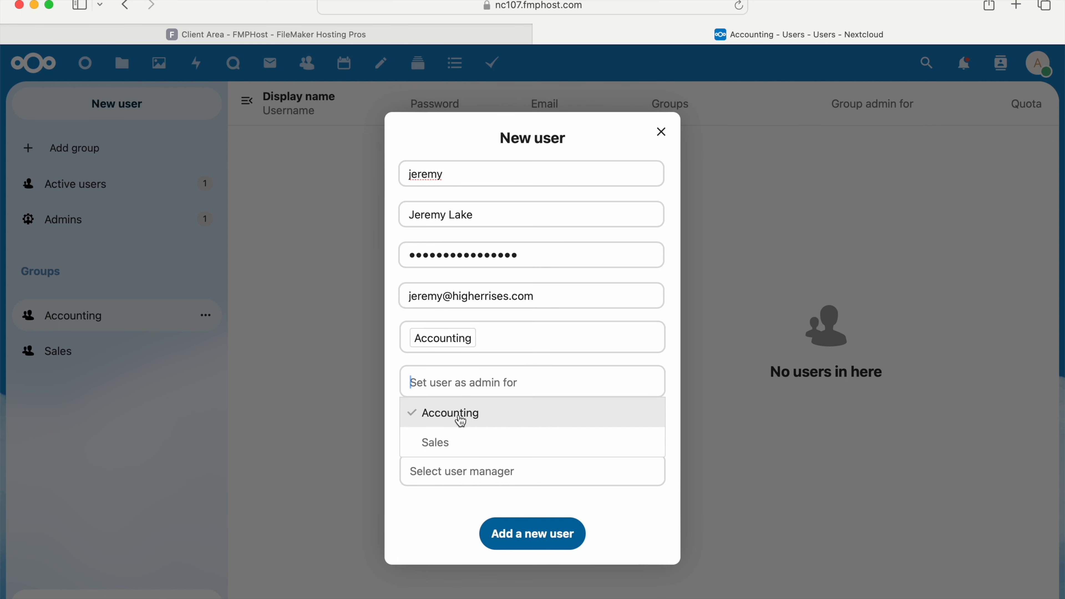
Put the new user in the Accounting and Sales groups, make them admin for both, and add the user.
left_click(518, 334)
left_click(476, 425)
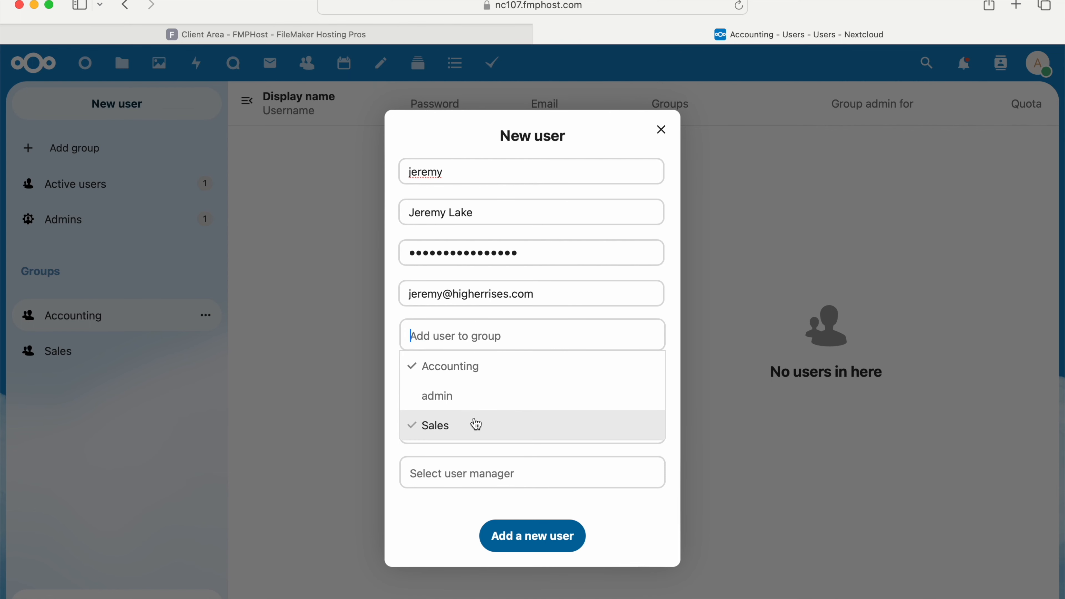
left_click(673, 348)
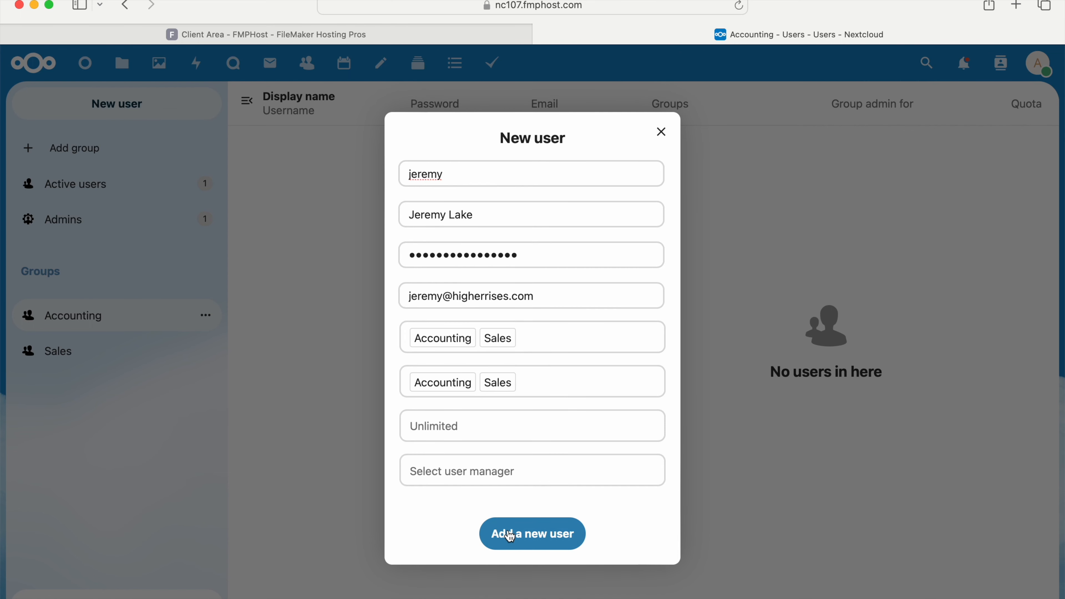
left_click(510, 535)
Start another new user, entering the username and display name.
left_click(93, 118)
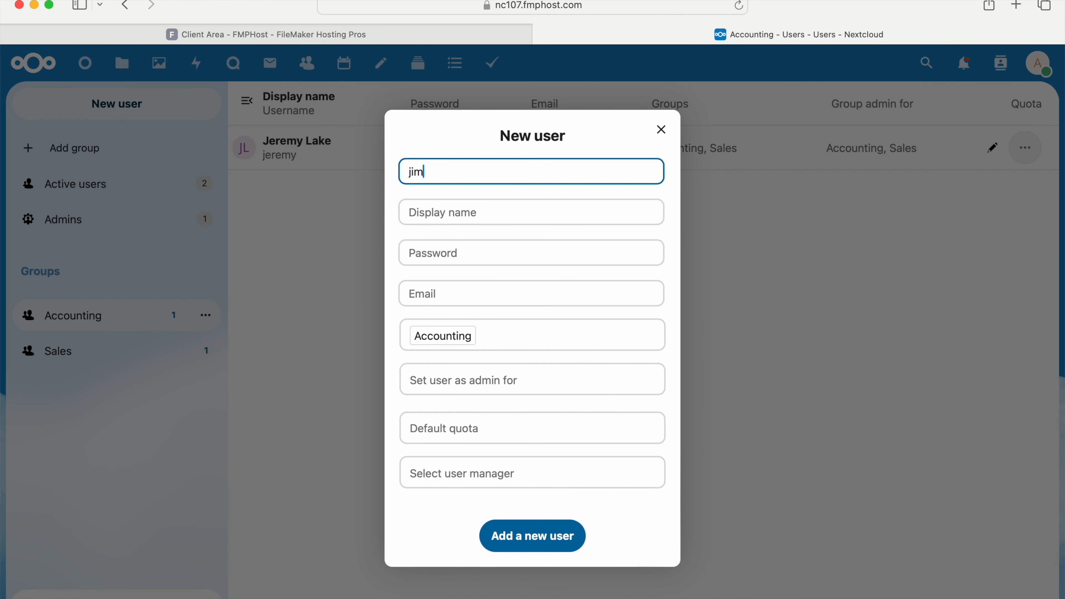
key("Tab")
type("Jim")
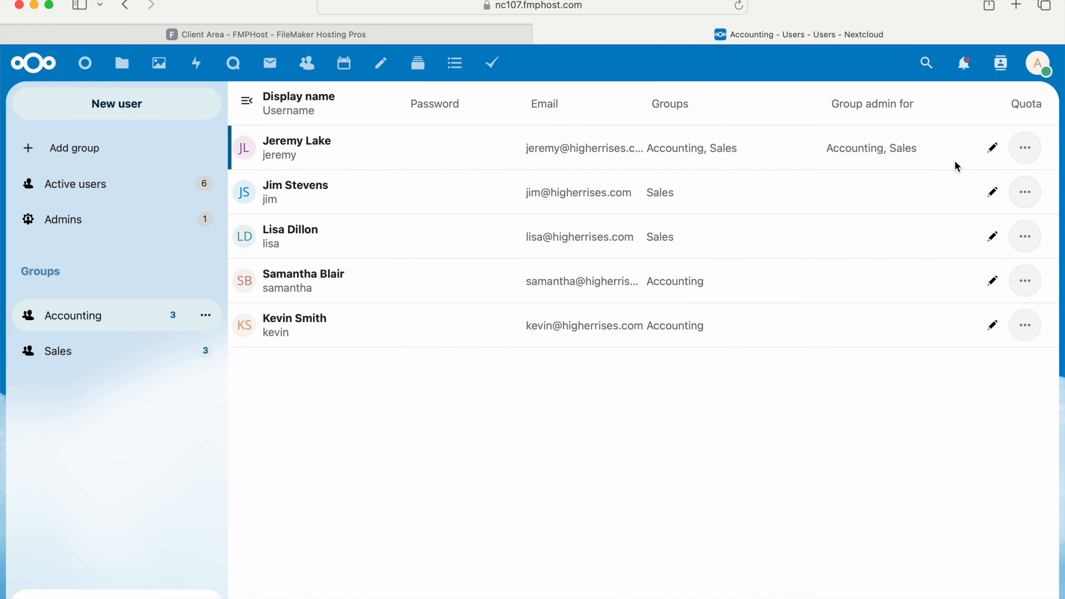
Create a group folder named Sales in the administration settings.
left_click(1039, 64)
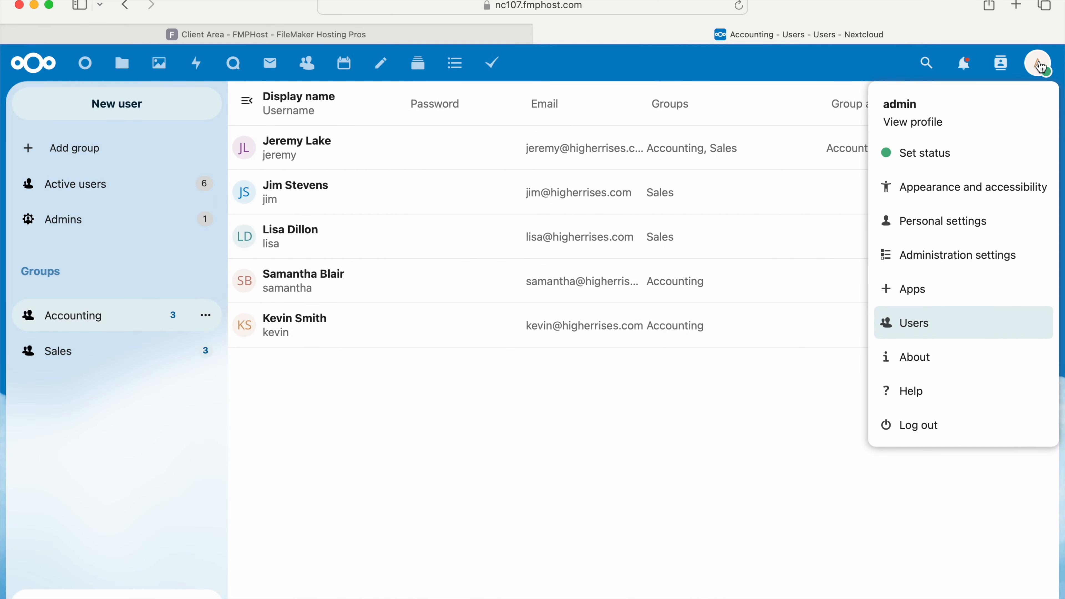
left_click(1002, 255)
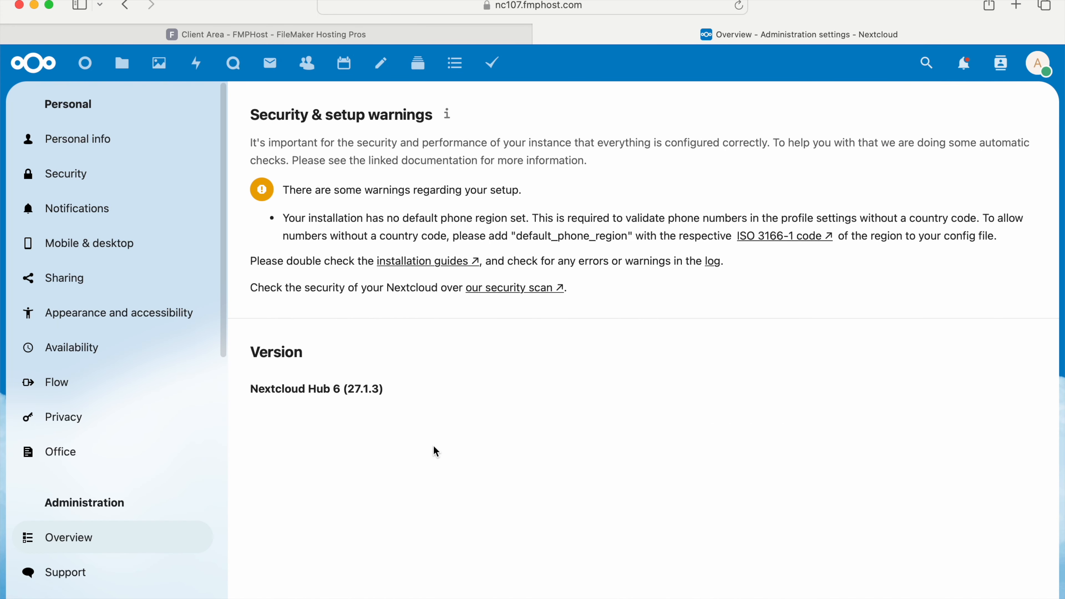
scroll(201, 541, "down", 10)
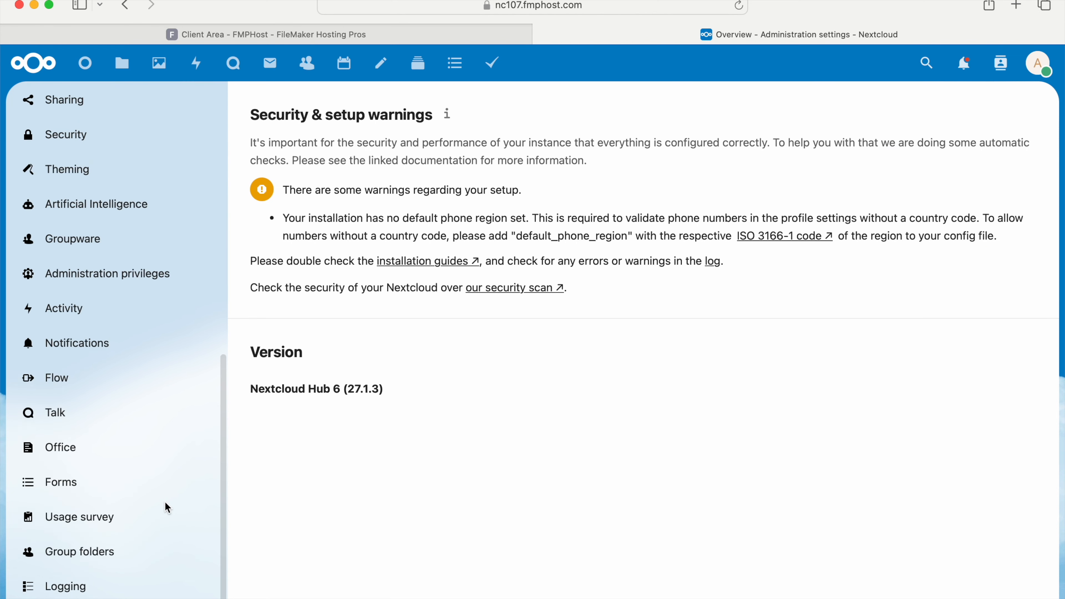
left_click(80, 568)
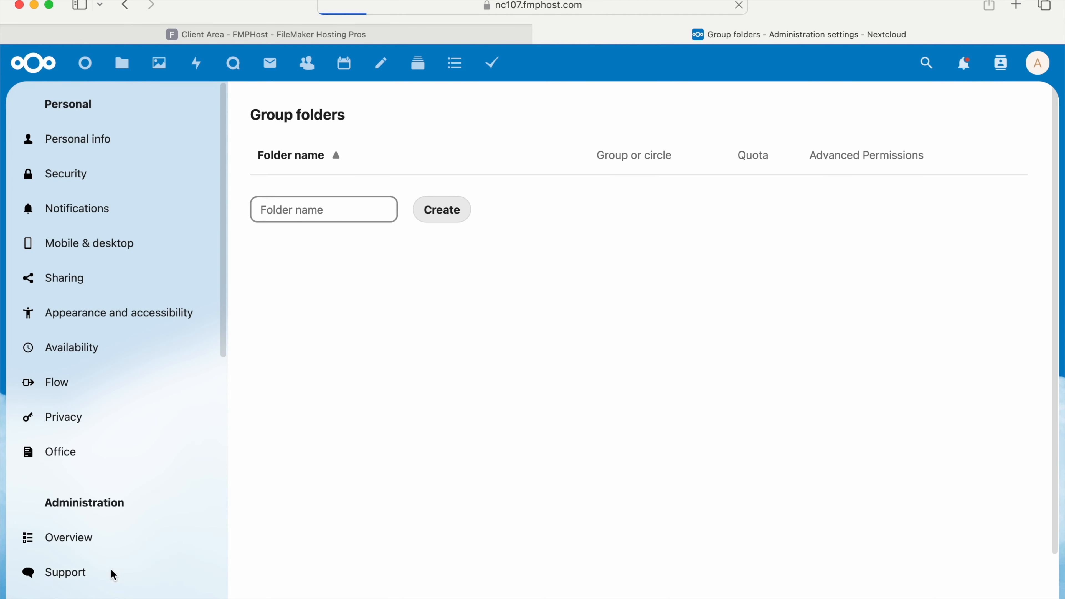
left_click(319, 210)
type("Sales")
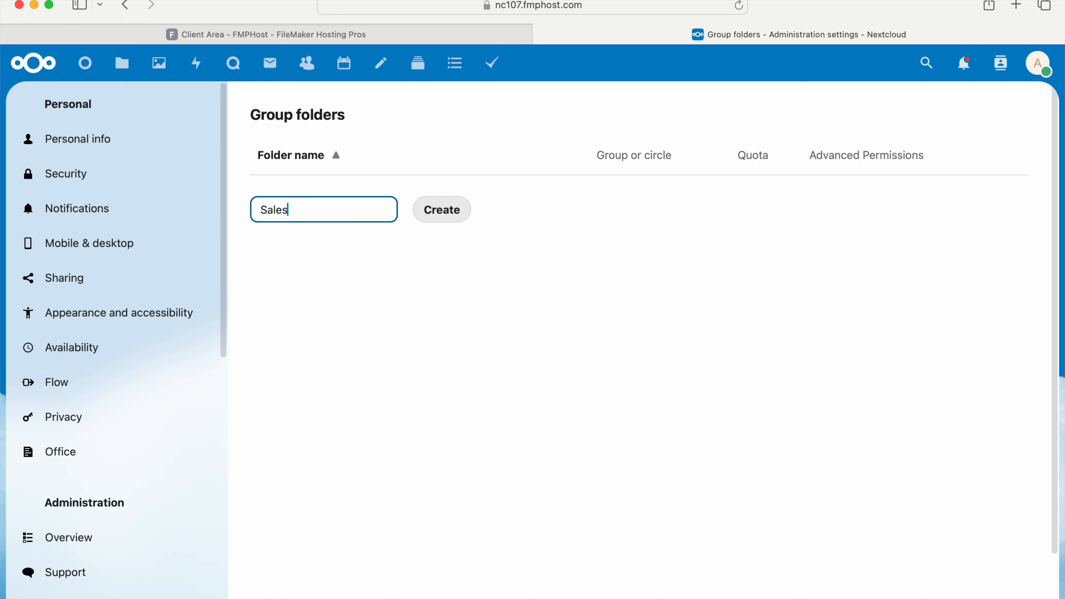
left_click(438, 212)
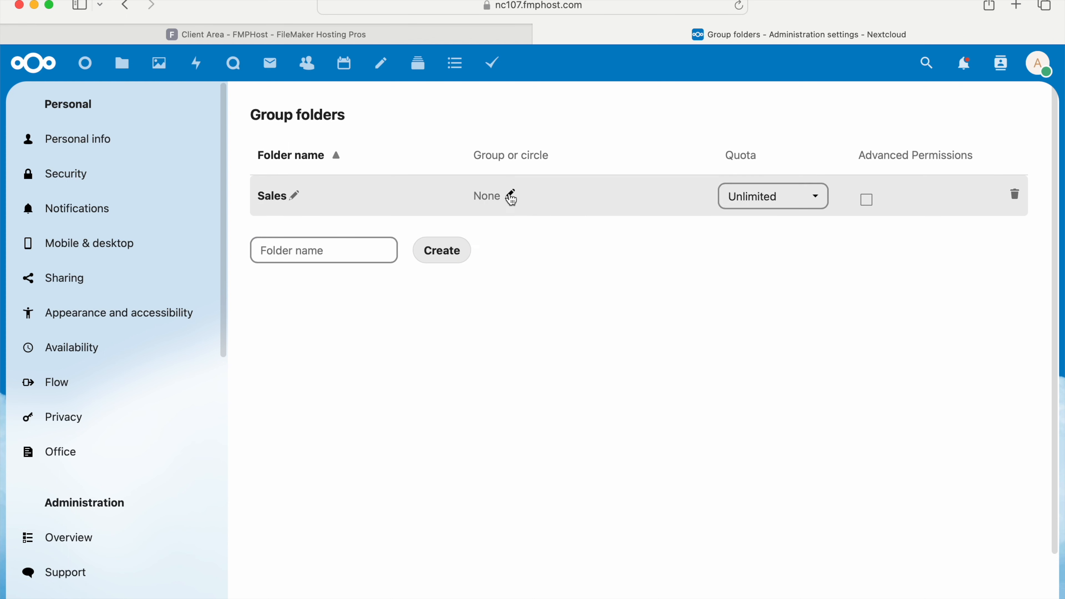
Give the Sales and Accounting groups access to the Sales group folder.
left_click(509, 197)
left_click(564, 237)
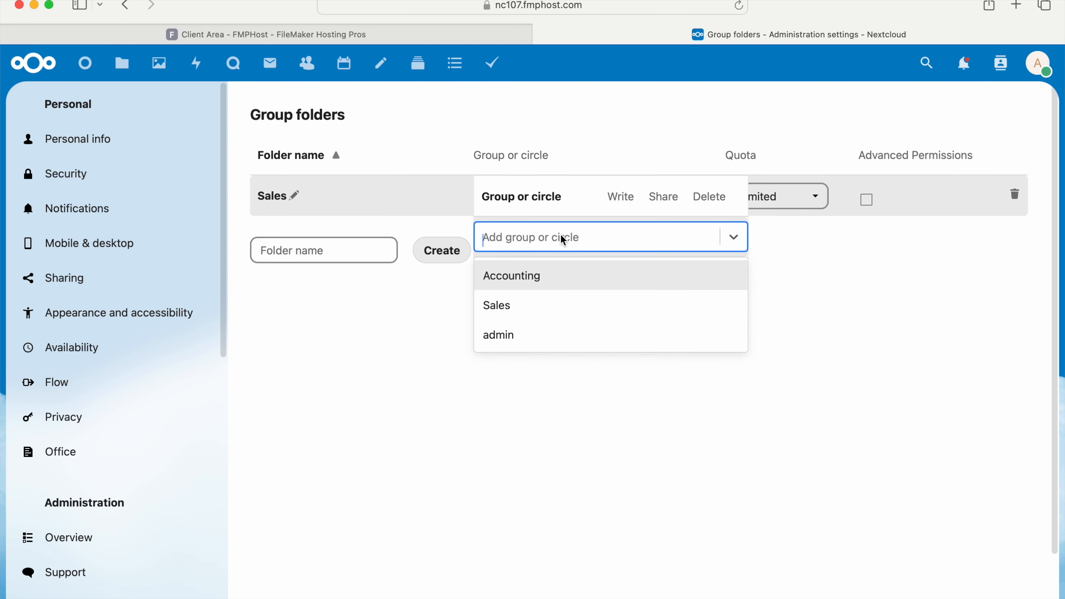
left_click(528, 305)
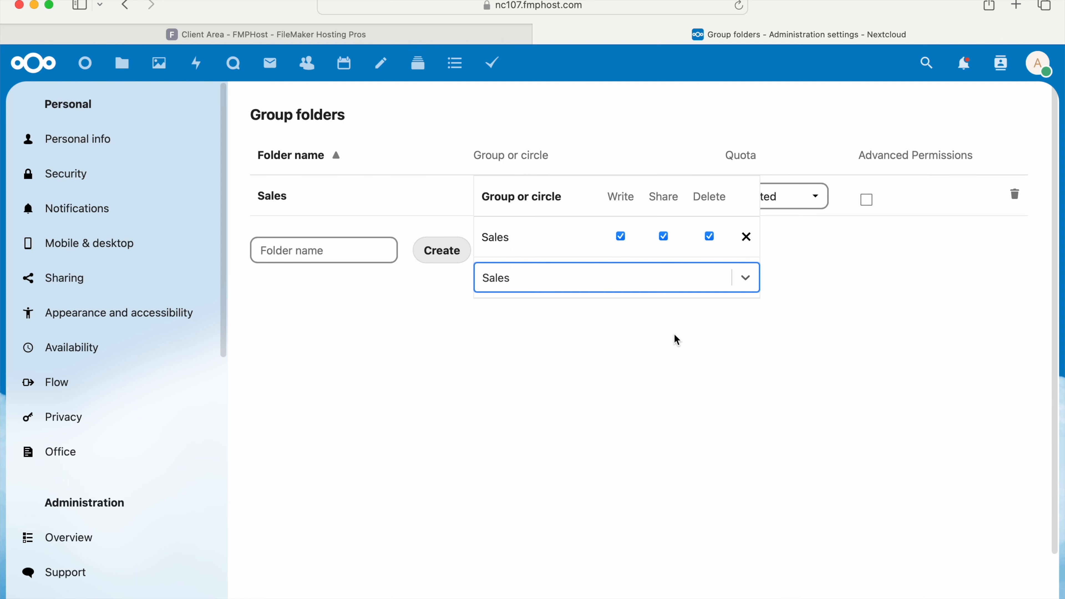
left_click(654, 284)
left_click(629, 310)
left_click(622, 279)
left_click(840, 309)
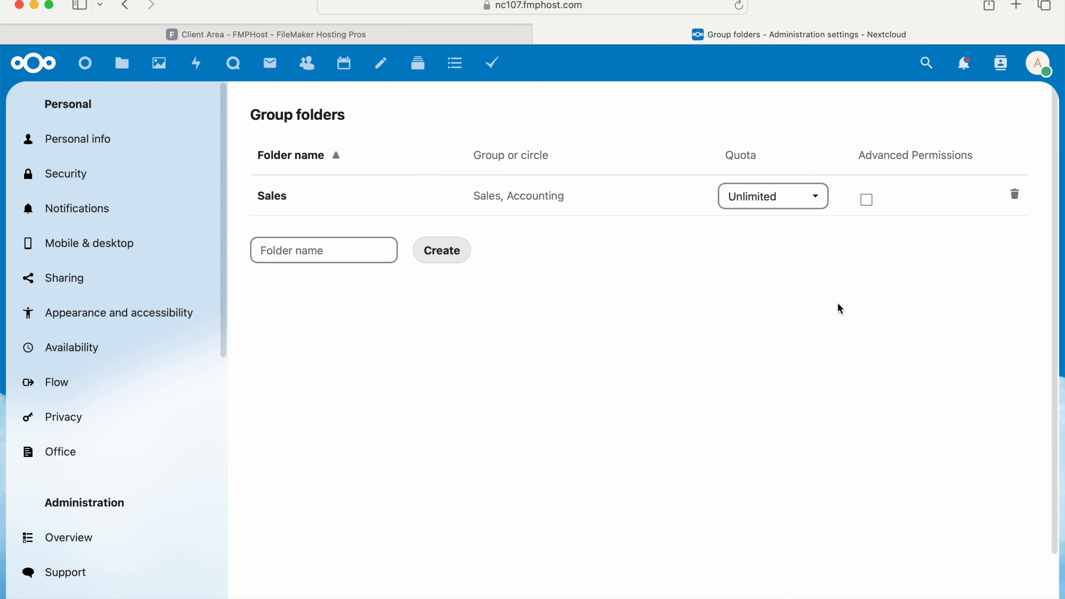
Create a group folder named Accounting and give the Accounting group access to it.
left_click(336, 248)
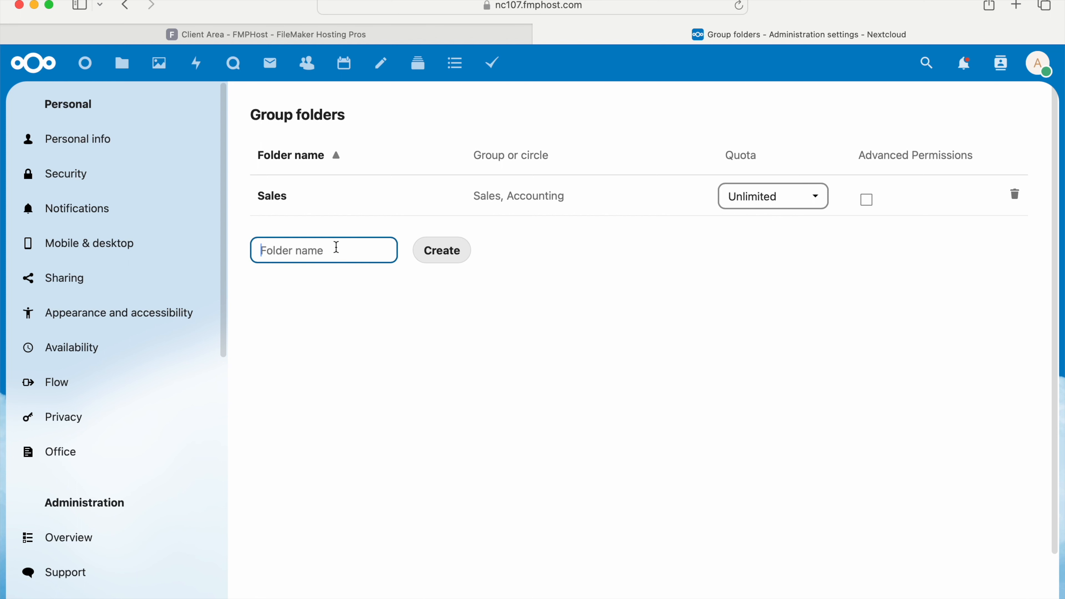
type("Accounting")
left_click(439, 249)
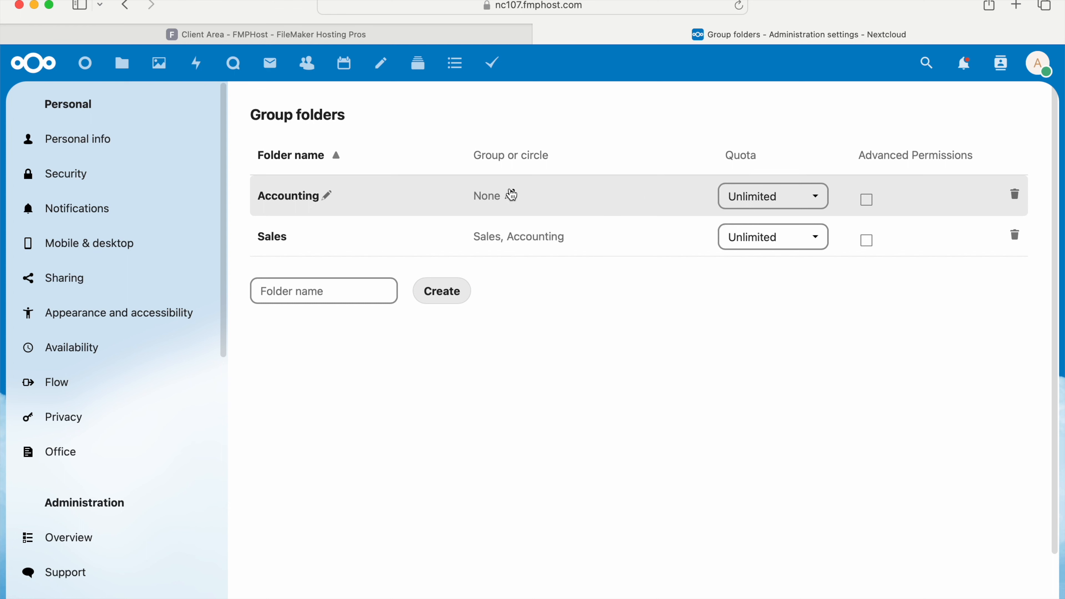
left_click(512, 195)
left_click(524, 239)
left_click(519, 276)
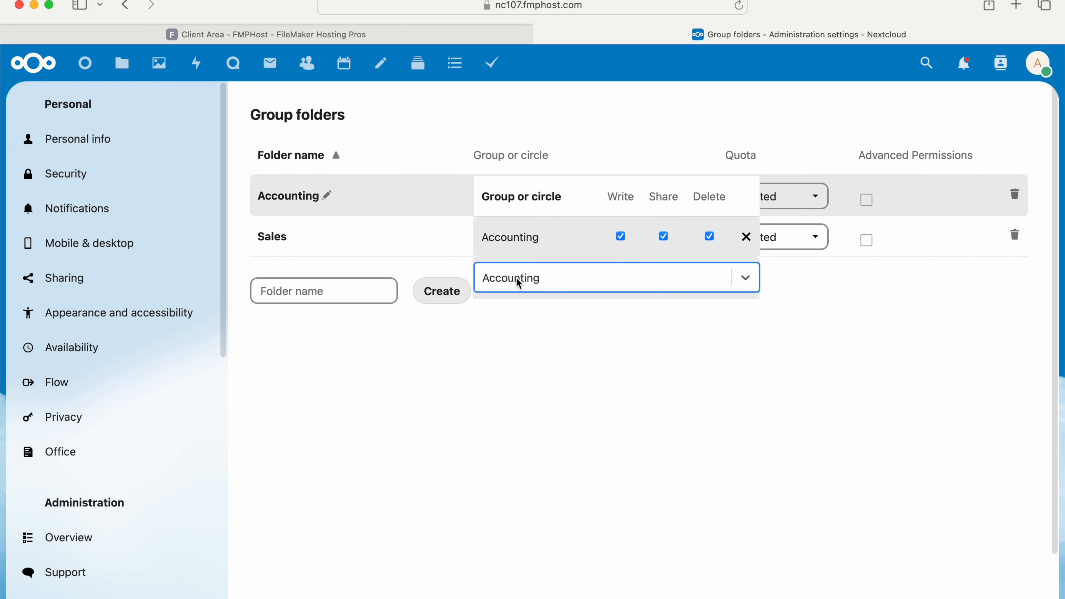
left_click(562, 321)
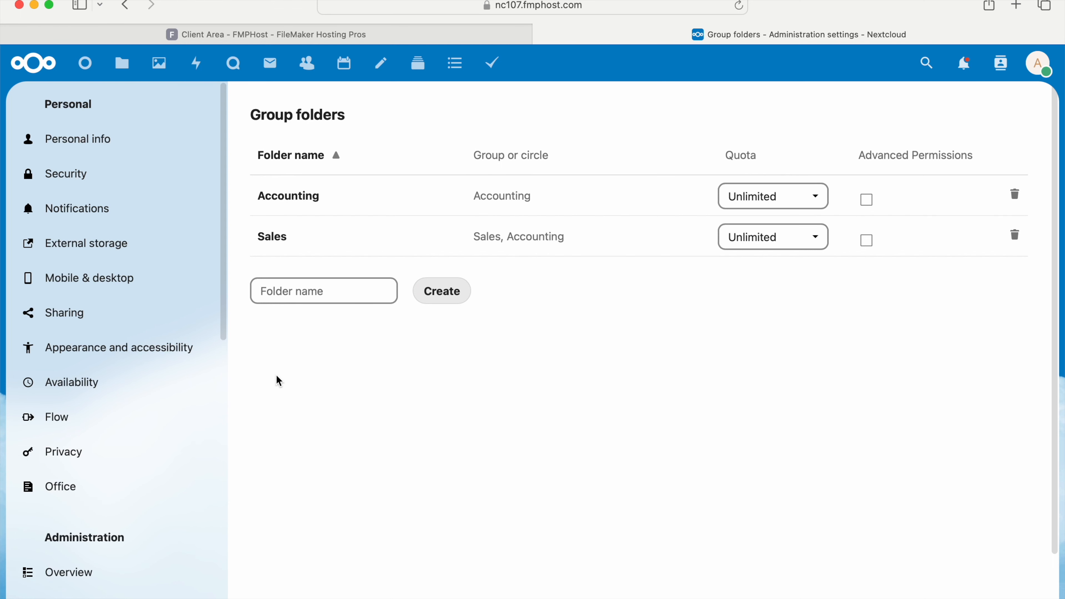
Add an FTP external storage named Web Catalogs with the remote folder /web/catalogs, entering the host, account username and password.
scroll(180, 430, "down", 7)
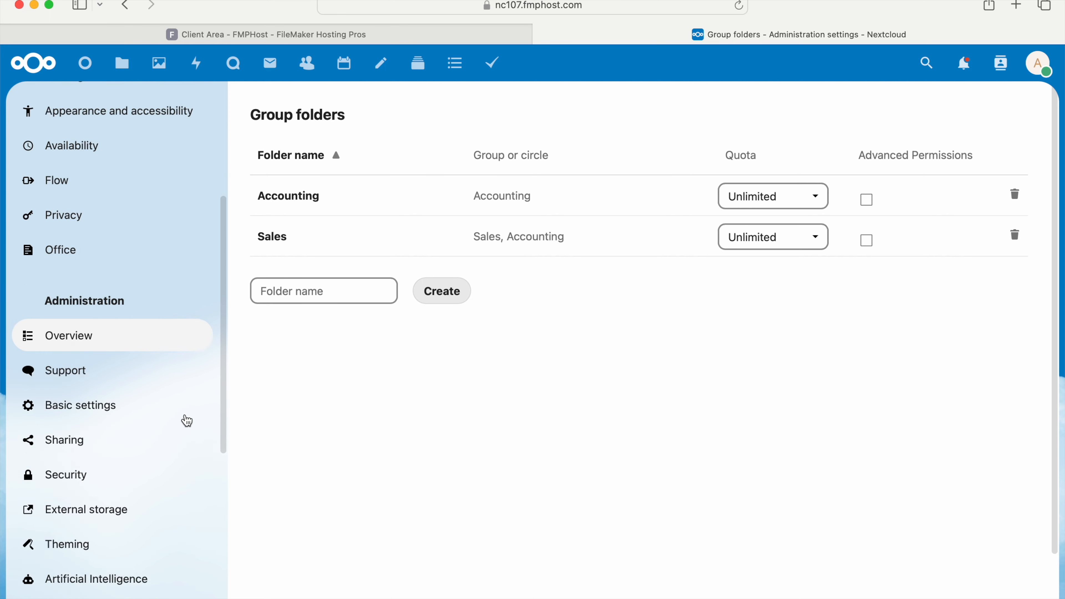
left_click(124, 454)
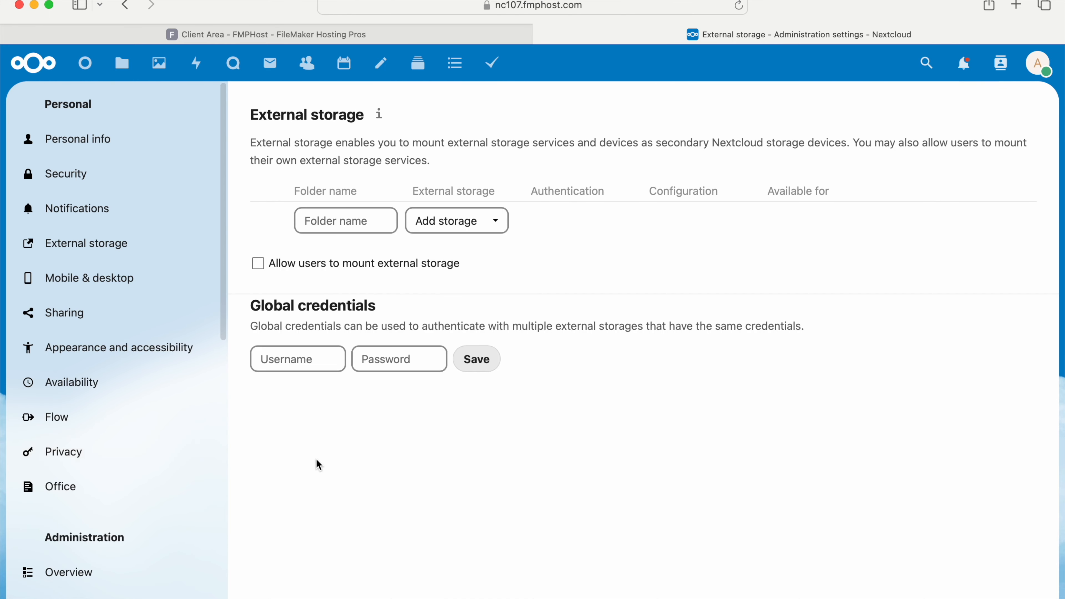
left_click(484, 233)
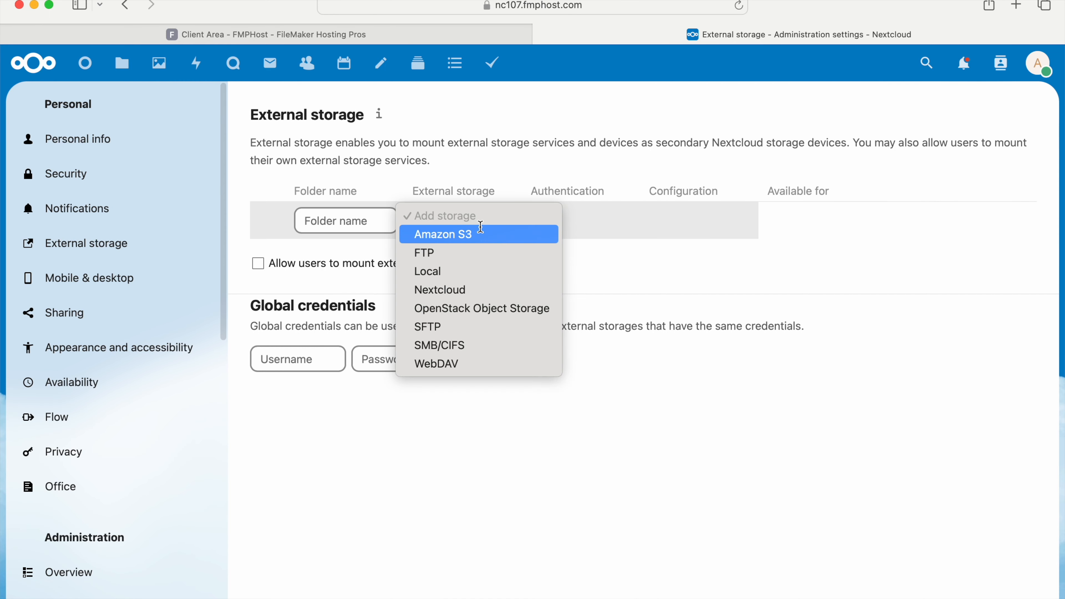
left_click(484, 252)
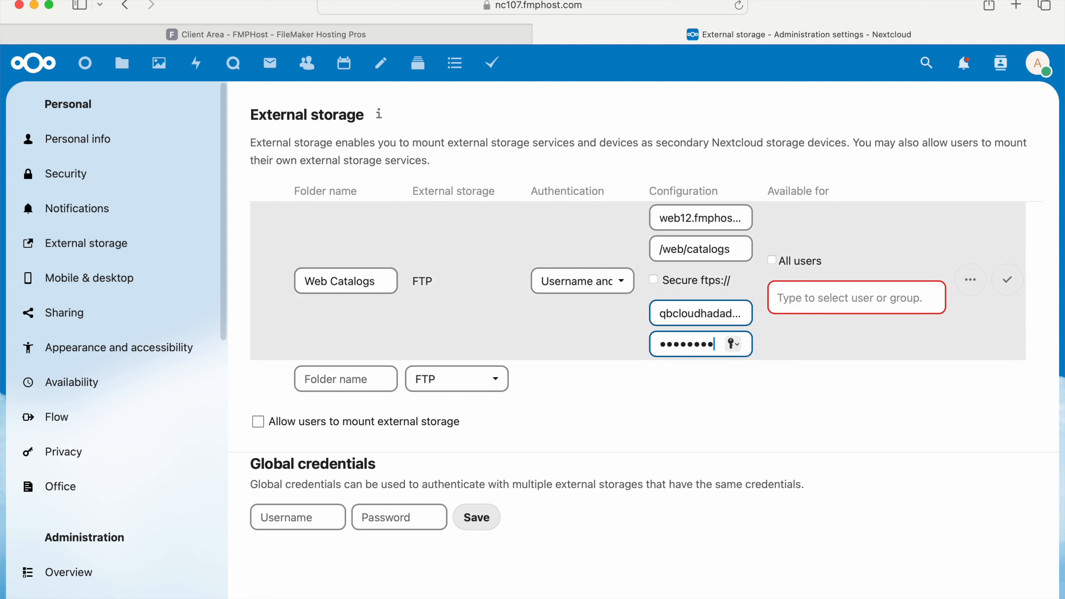
Make the Web Catalogs external storage available to the Sales group and save its configuration.
left_click(839, 311)
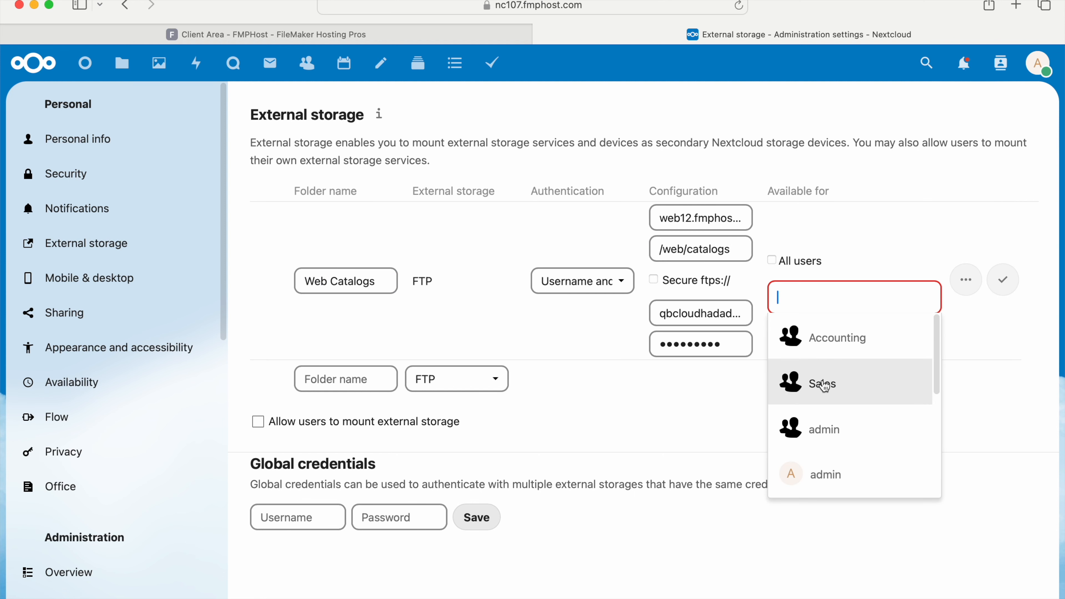
left_click(825, 380)
left_click(998, 279)
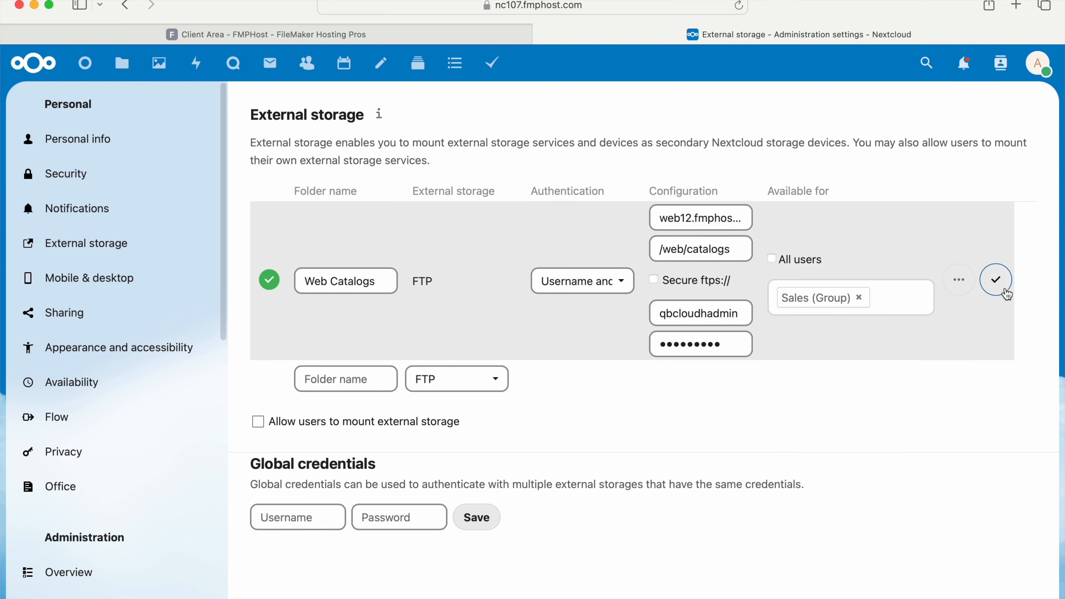
Log out of the admin account and log in with the regular user's account name and password, dismissing the welcome screen.
left_click(1038, 64)
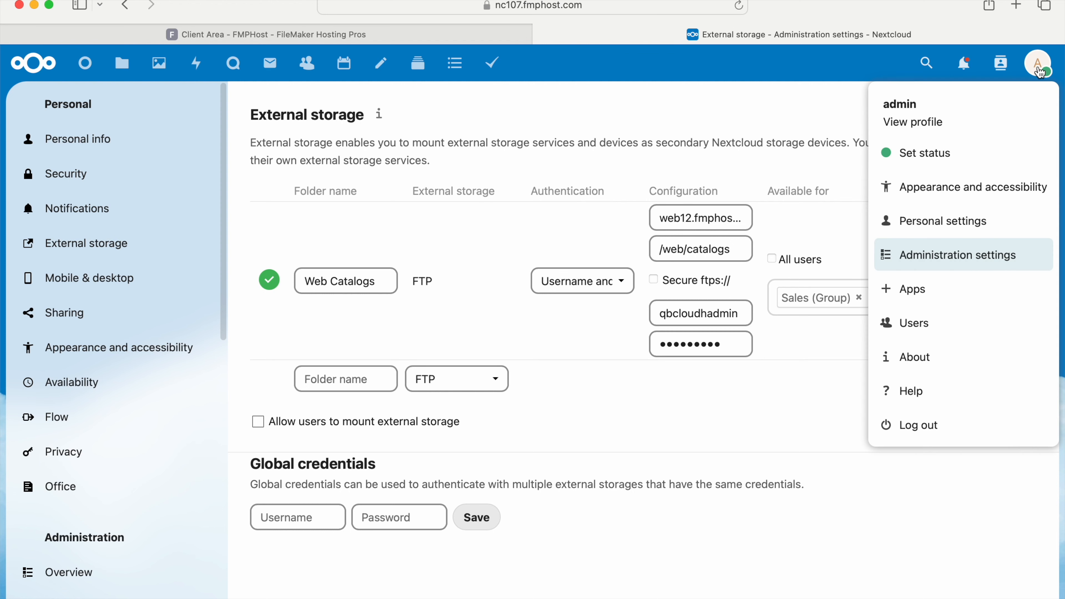
left_click(949, 431)
type("jeremy")
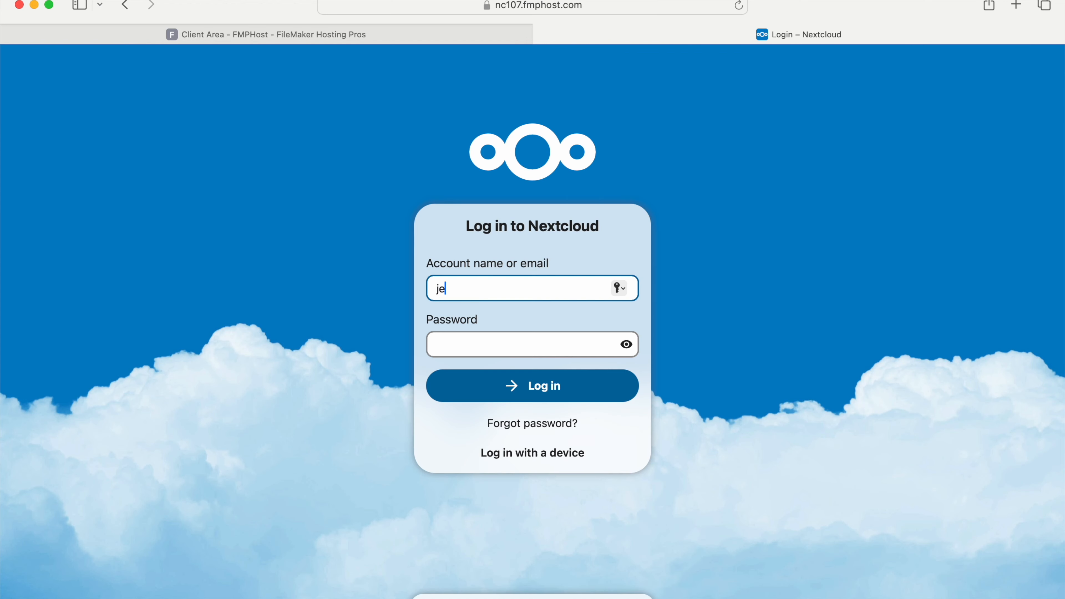
key("Tab")
type("•••••••")
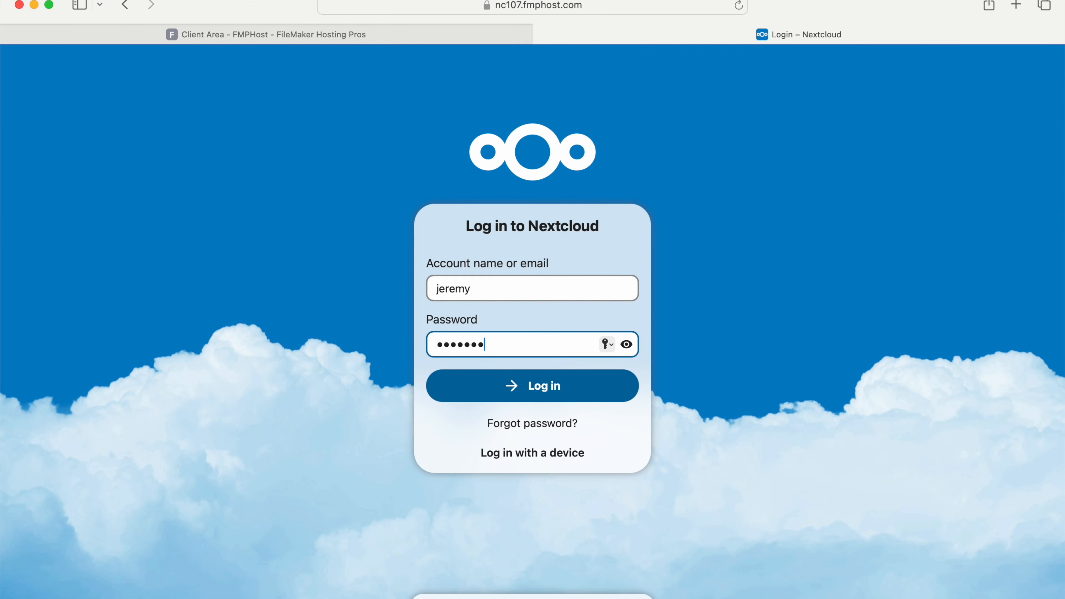
type("••")
key("Return")
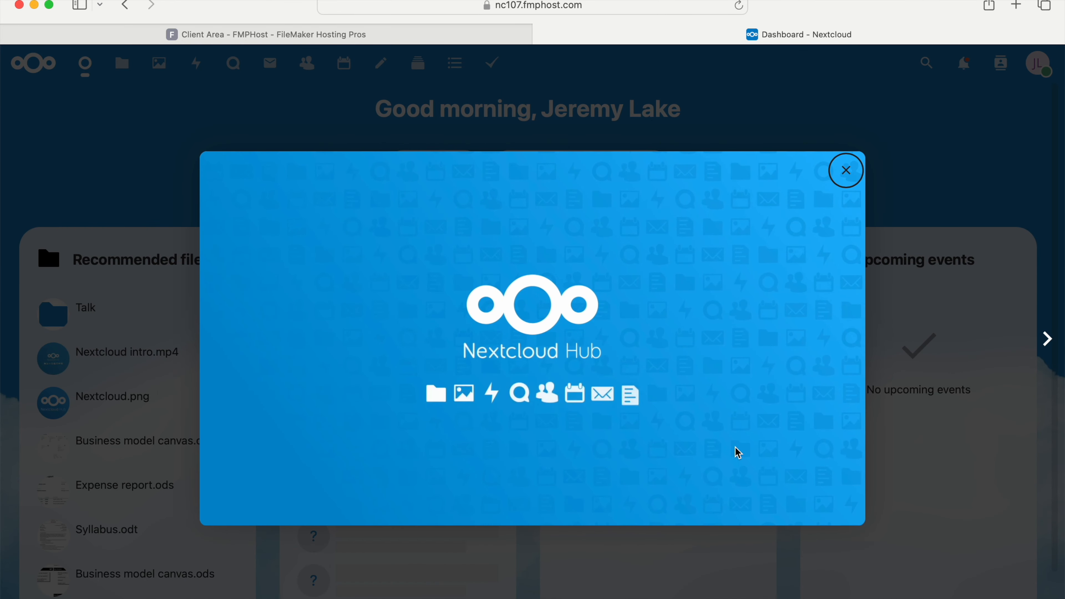
left_click(855, 162)
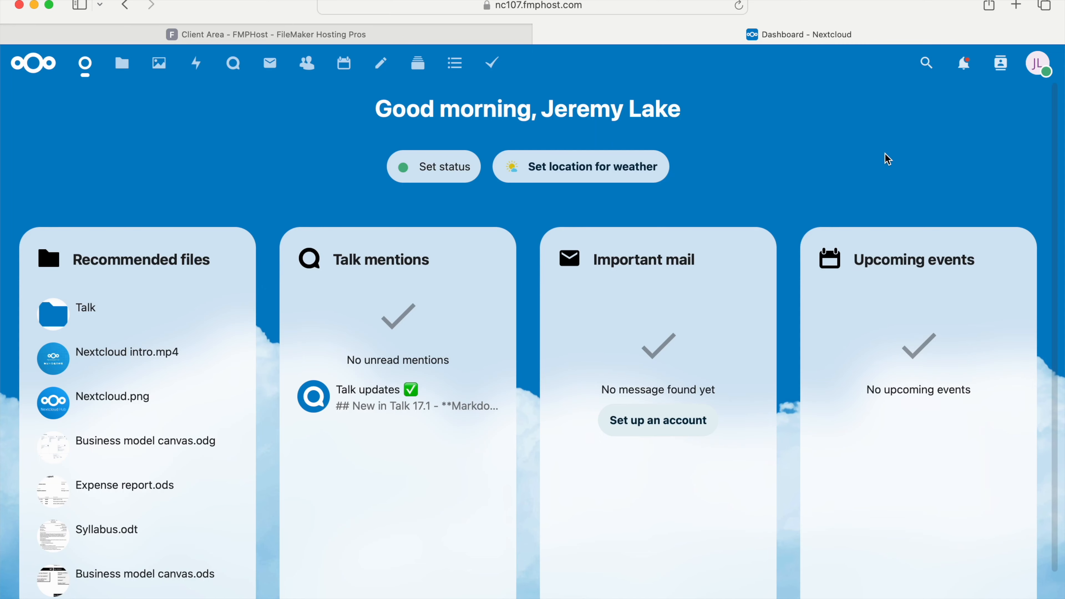
Edit the user's profile and upload the user's own headshot from the Headshots folder as the profile picture.
left_click(1041, 65)
left_click(998, 117)
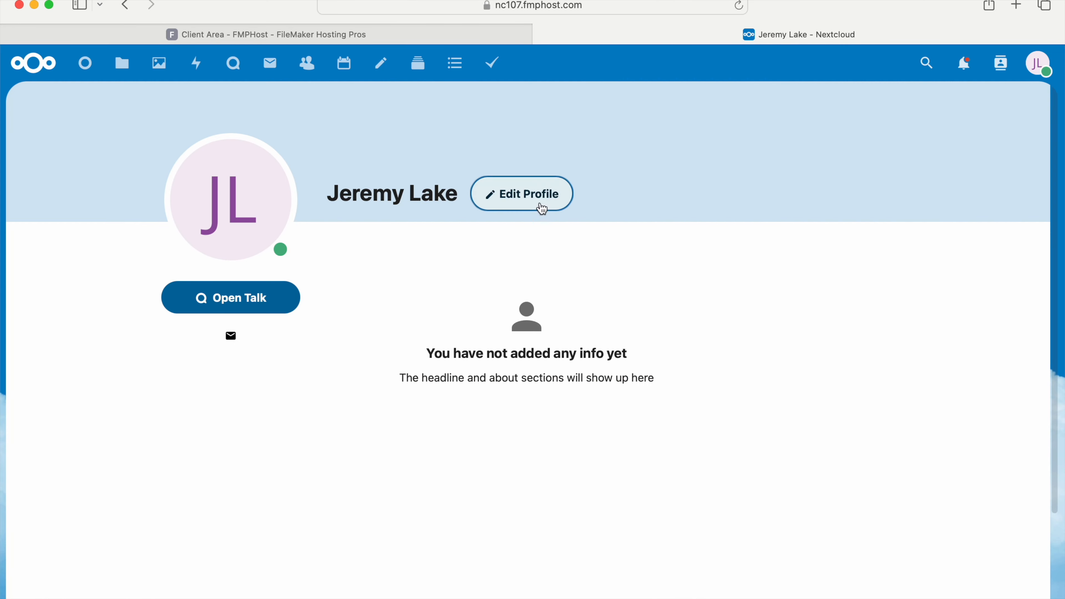
left_click(540, 197)
left_click(352, 299)
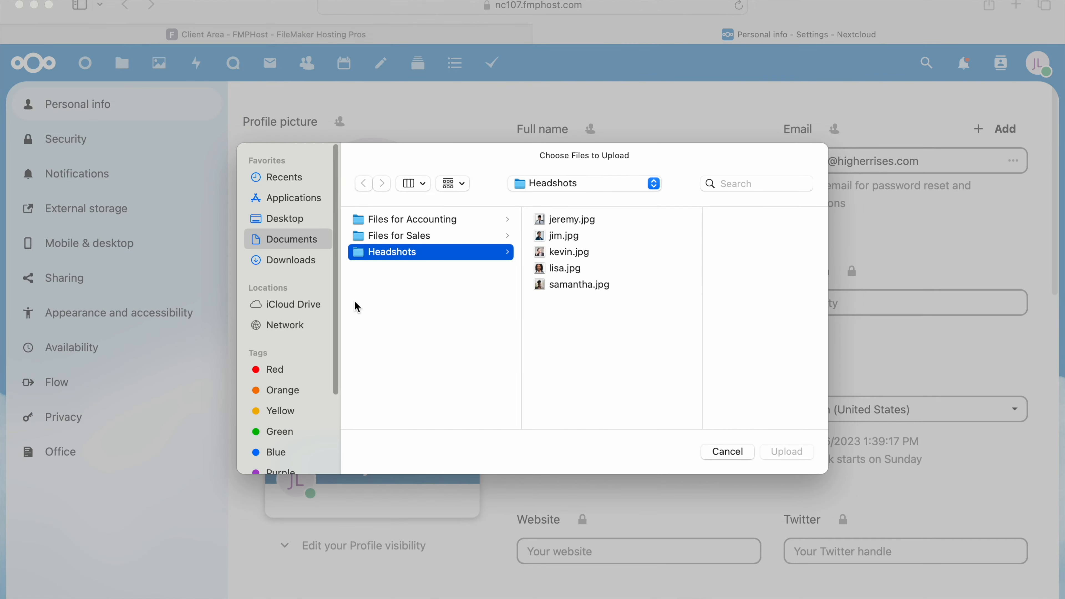
left_click(568, 220)
left_click(786, 452)
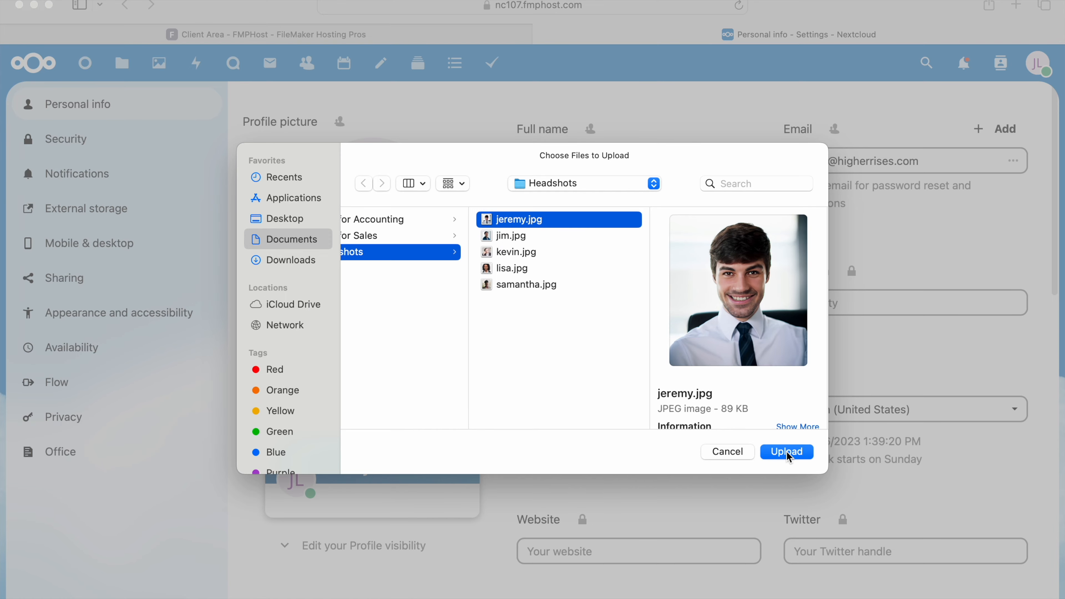
left_click(393, 388)
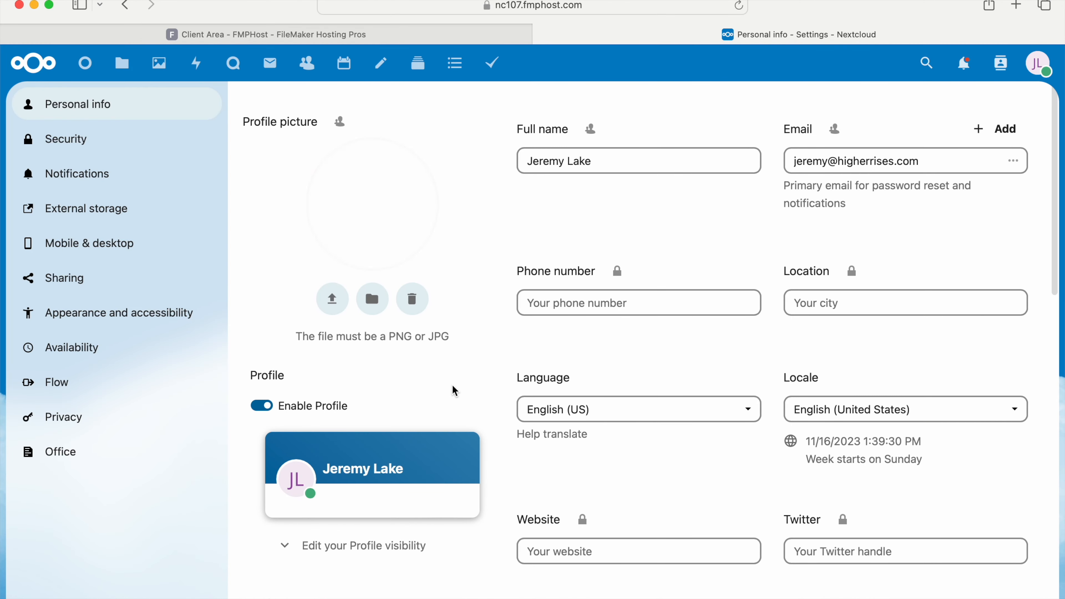
Fill in the profile's phone number and set the location to New York.
left_click(570, 302)
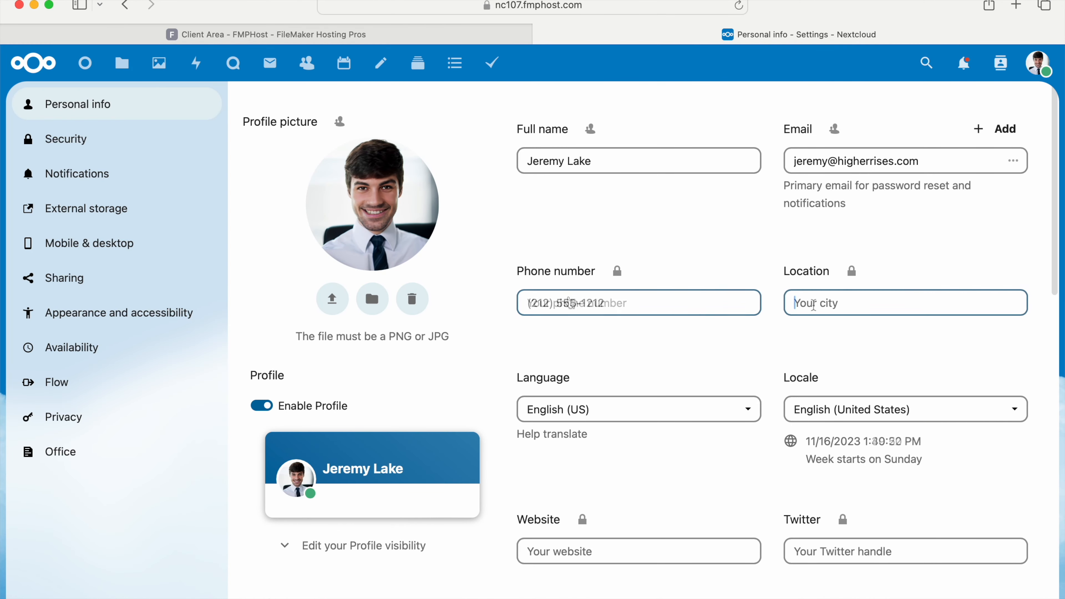
type("NewYo")
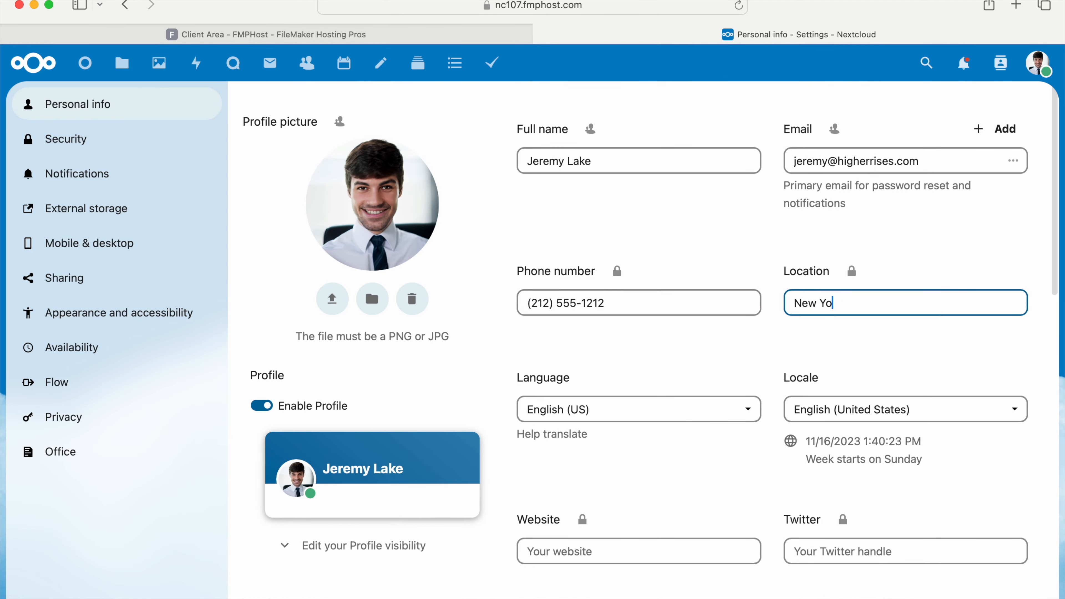
type("rk")
scroll(370, 287, "down", 2)
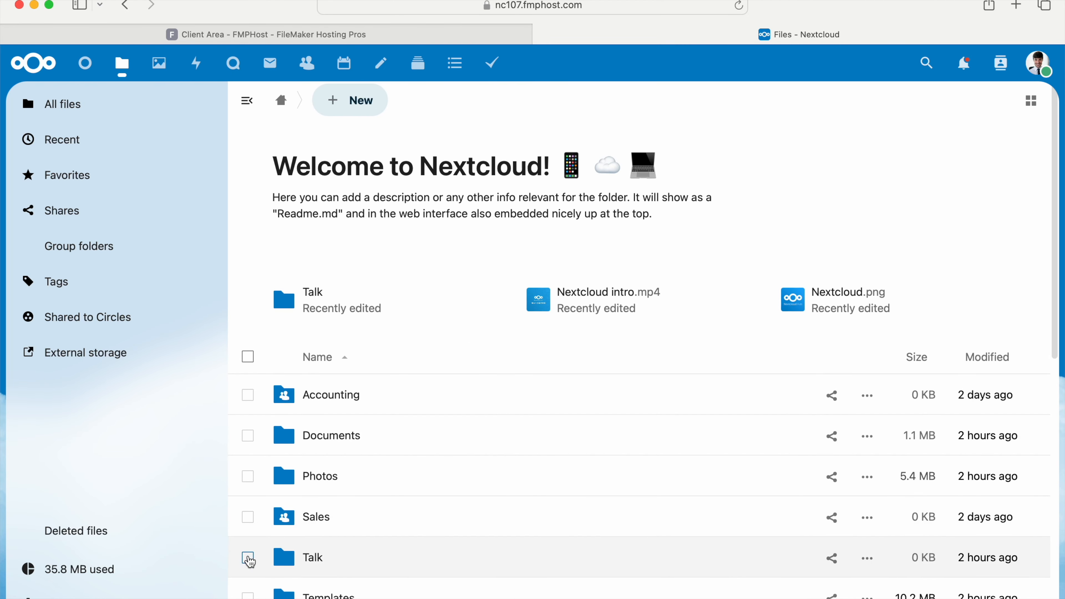
Delete the six loose sample files in the home folder, from Nextcloud.png through Templates credits.md, leaving the folders in place.
scroll(249, 567, "down", 8)
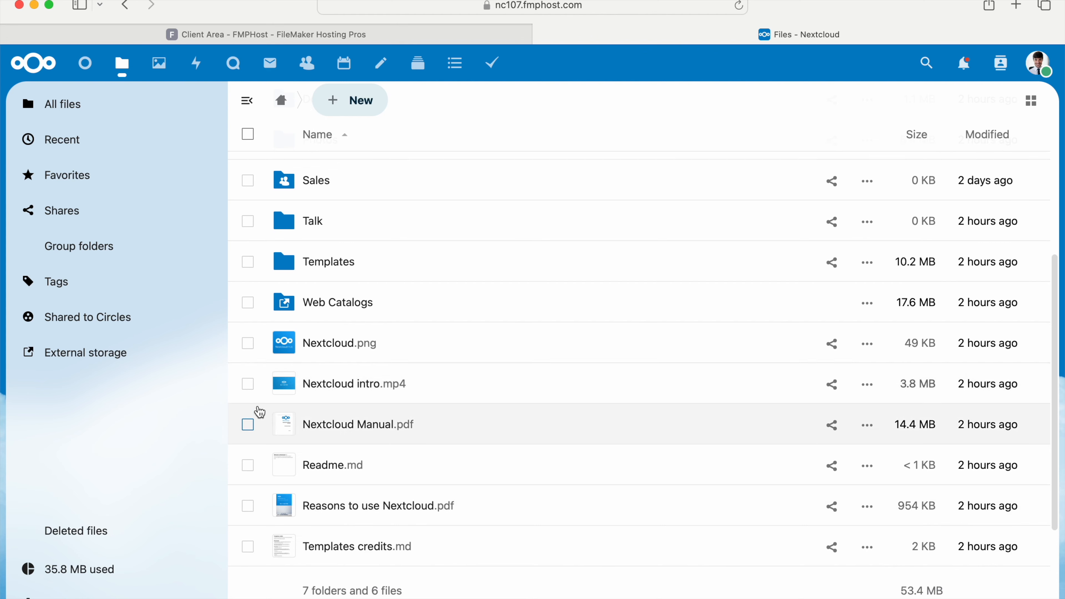
left_click(248, 344)
left_click(249, 383)
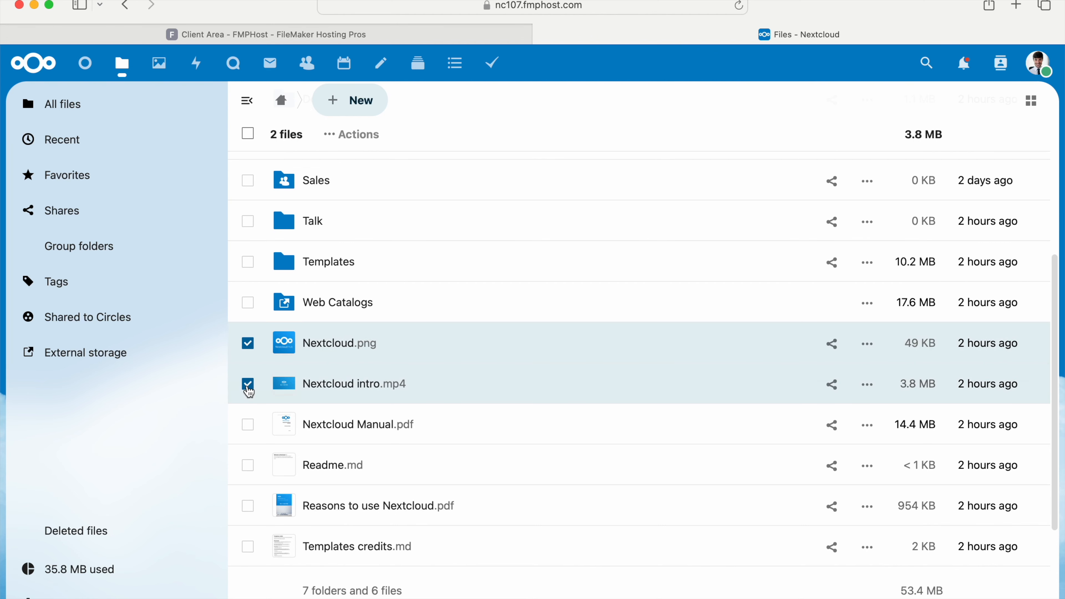
left_click(248, 424)
left_click(248, 466)
left_click(249, 506)
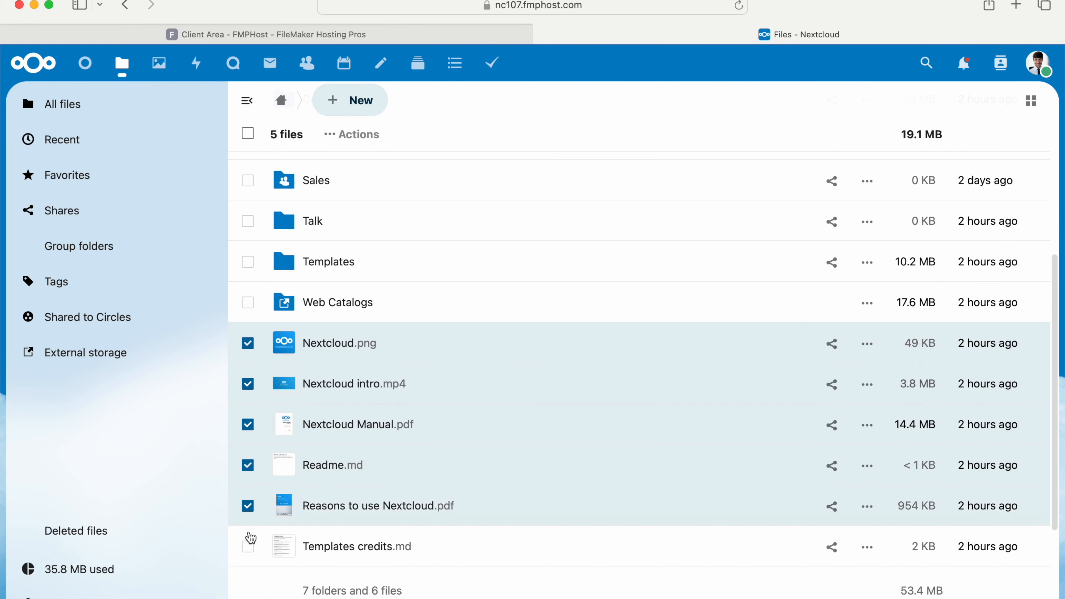
left_click(249, 547)
left_click(333, 139)
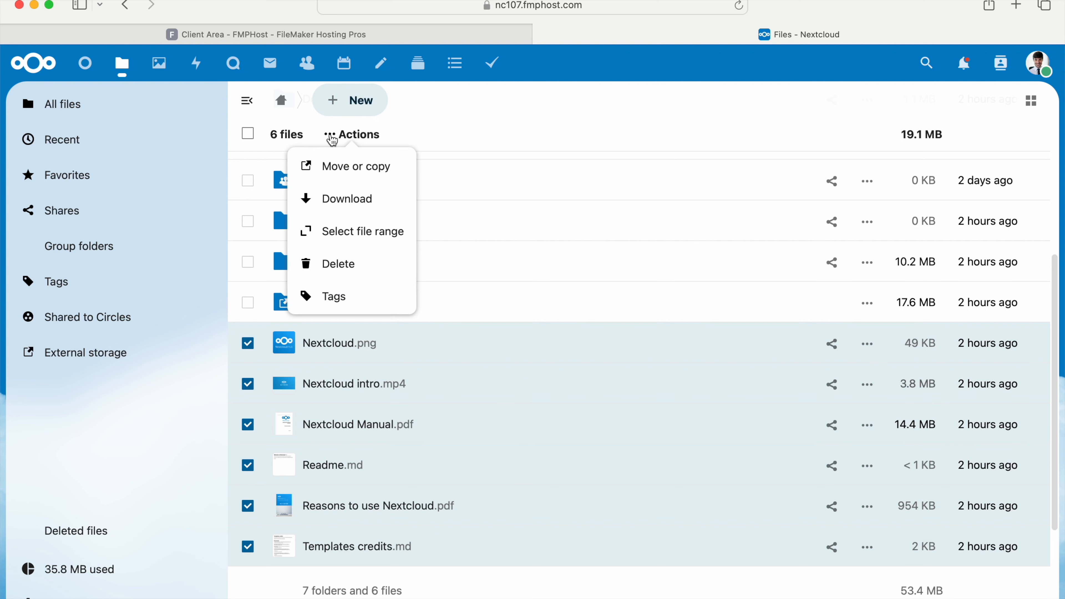
left_click(335, 264)
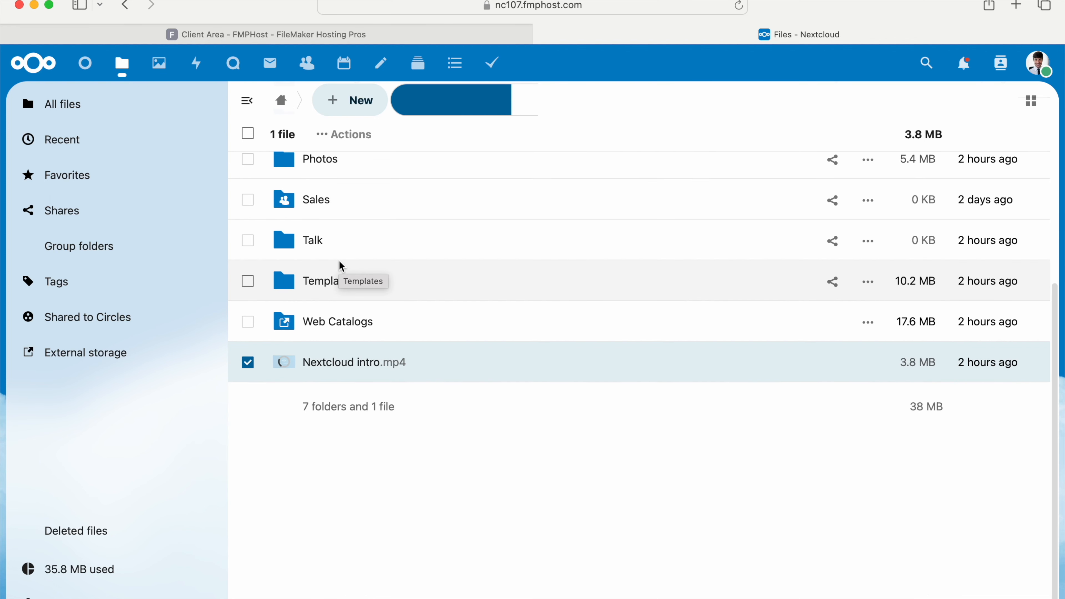
scroll(485, 219, "up", 5)
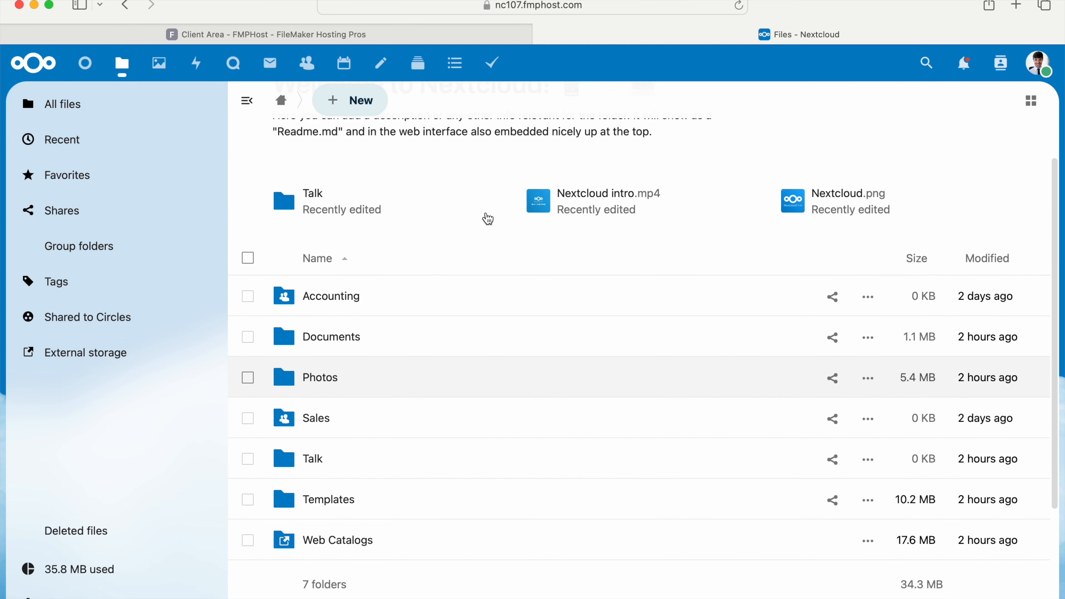
Download the Nextcloud Files desktop client for Mac from the FMPHost client area, allowing downloads from objects.githubusercontent.com.
left_click(380, 34)
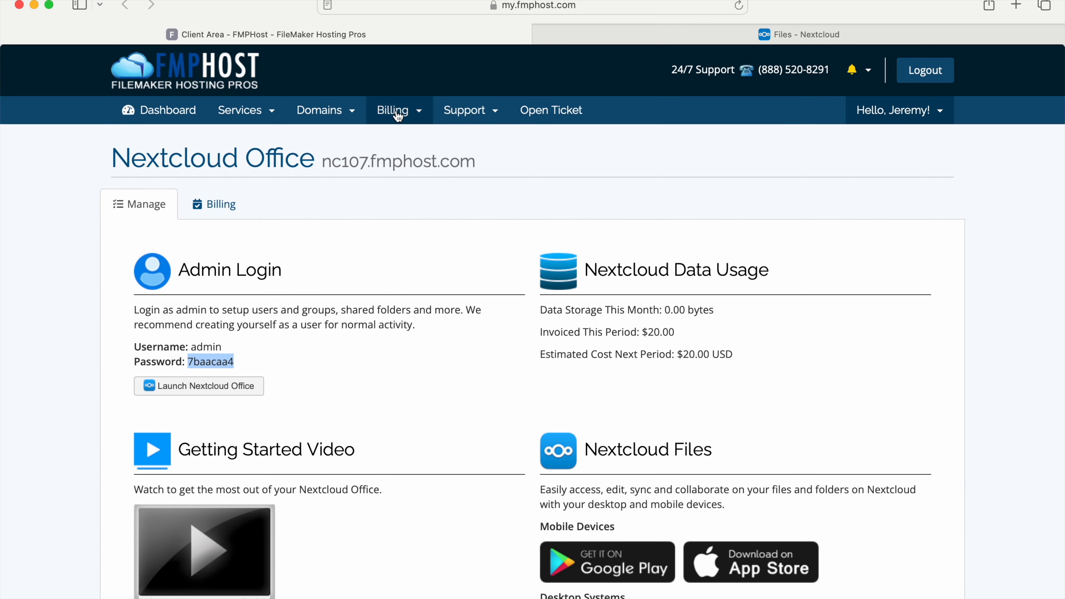
scroll(432, 331, "down", 5)
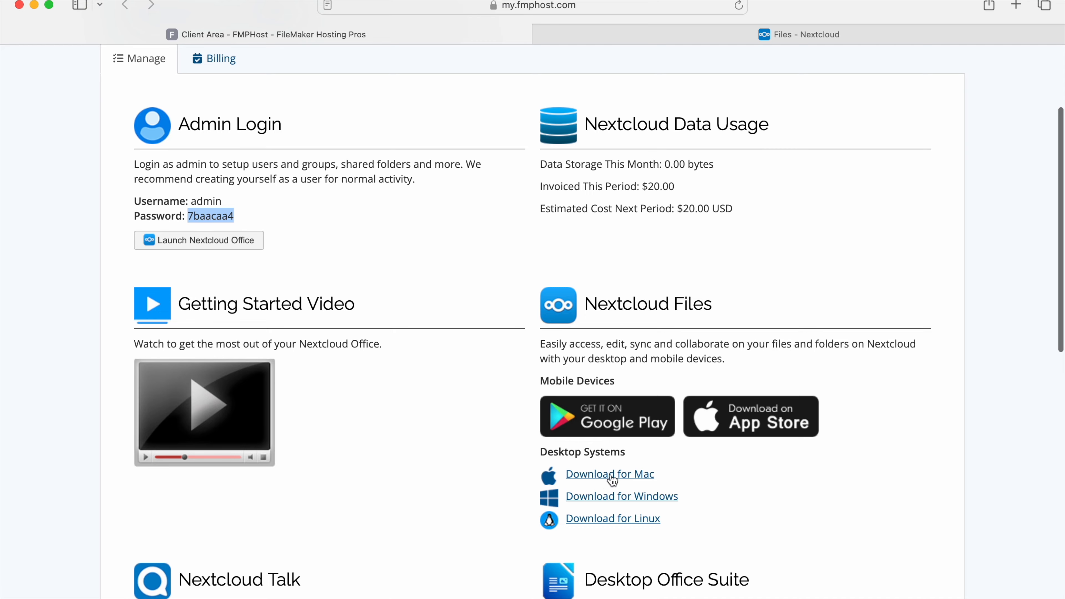
left_click(611, 474)
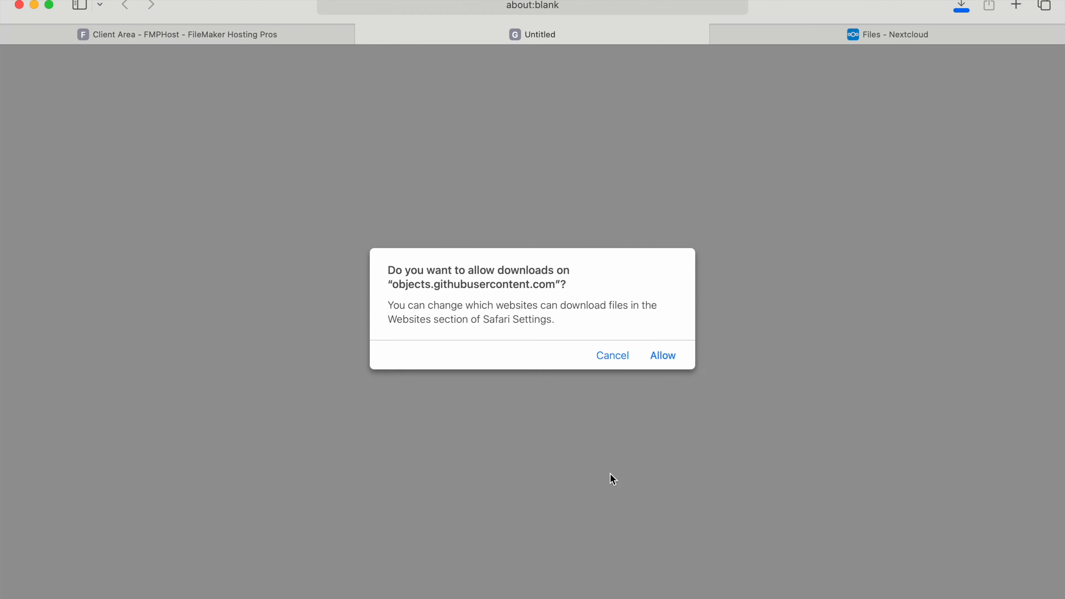
left_click(663, 356)
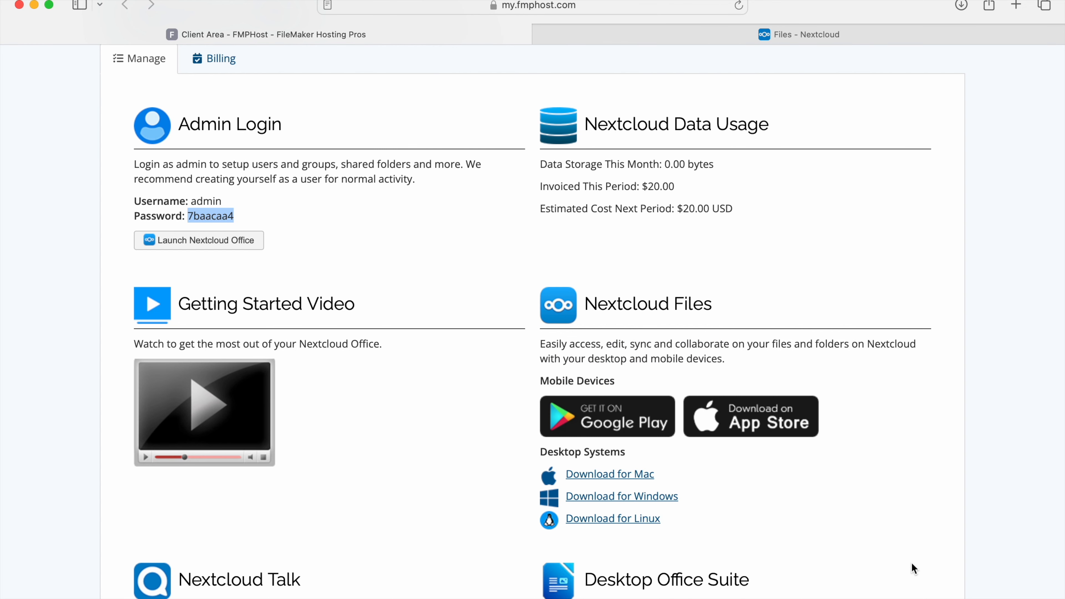
Install the downloaded Nextcloud Client package, authorizing it with the administrator's name and password, and move the installer to the Trash.
left_click(906, 590)
left_click(898, 545)
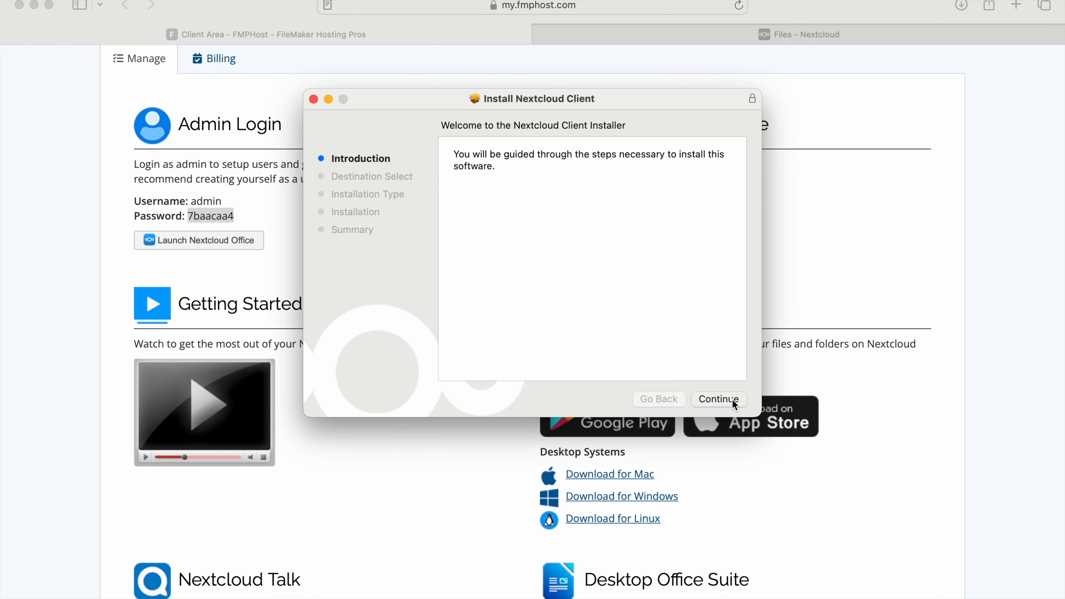
left_click(732, 399)
left_click(732, 398)
key("Tab")
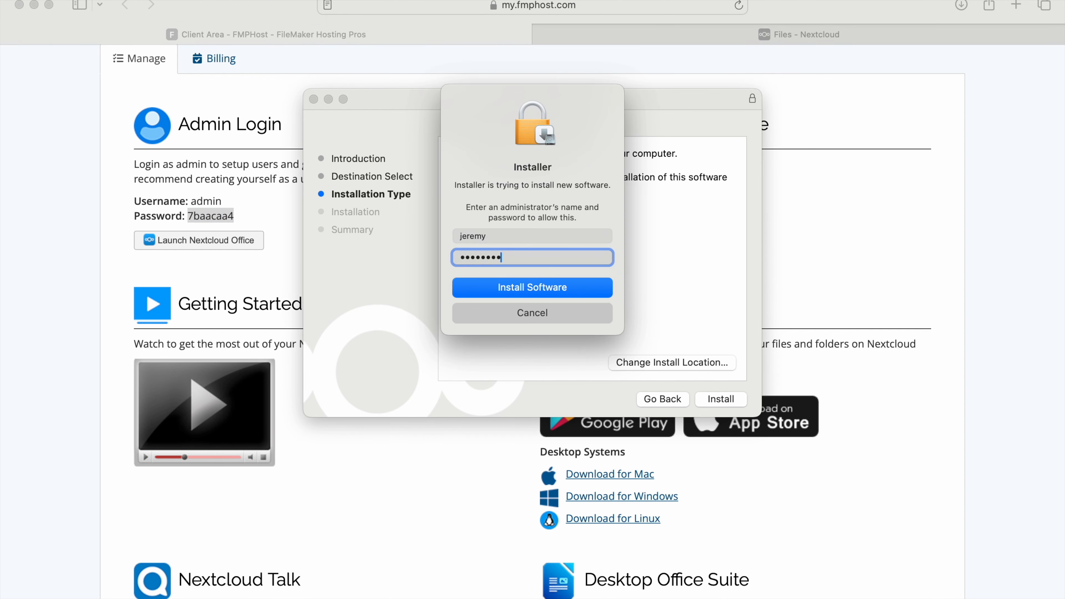
key("Return")
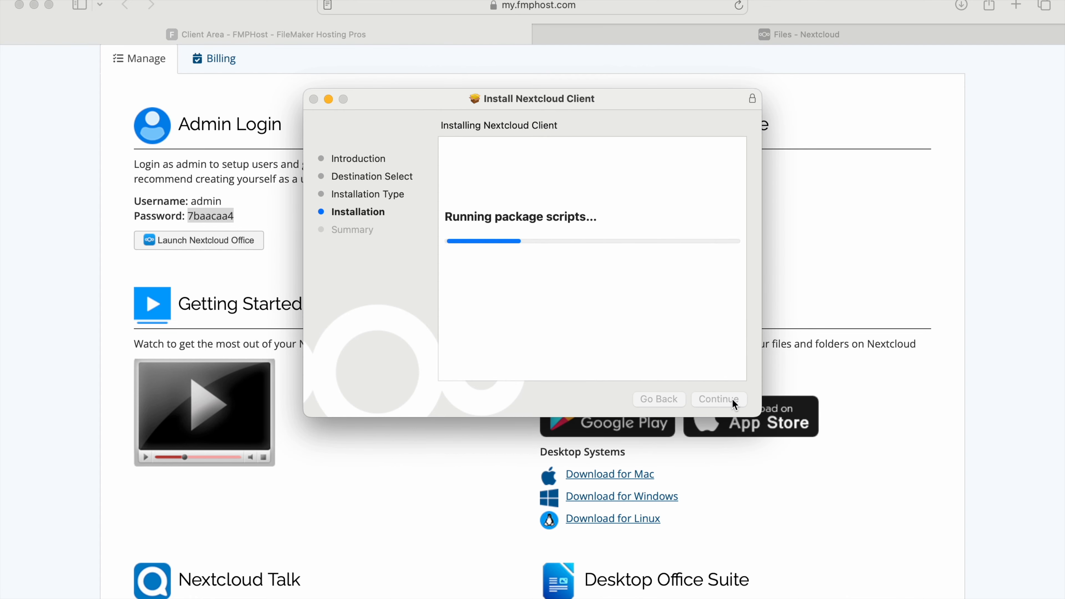
left_click(732, 399)
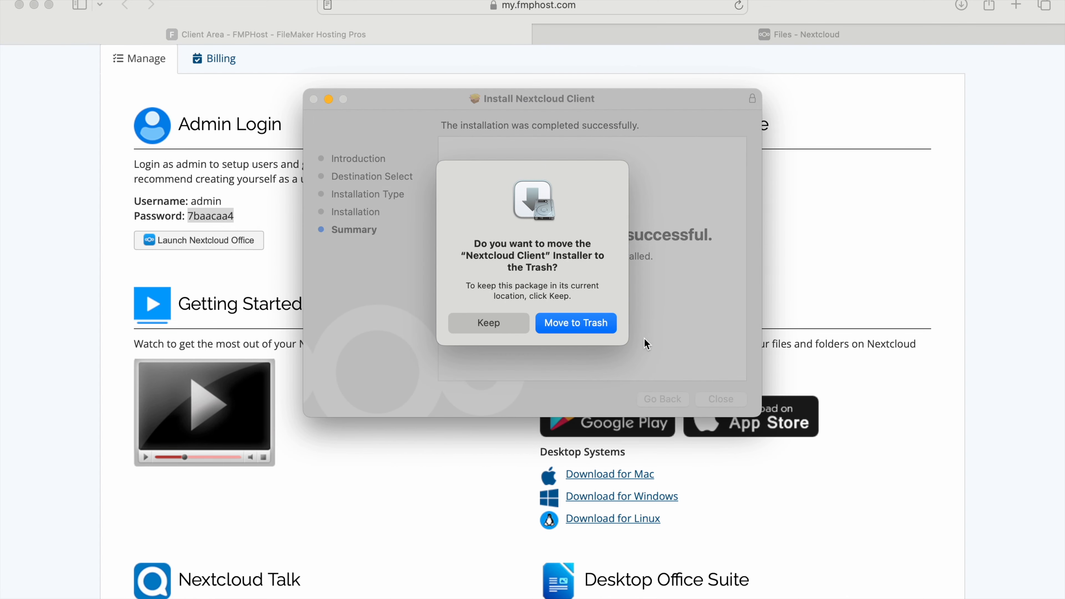
left_click(584, 319)
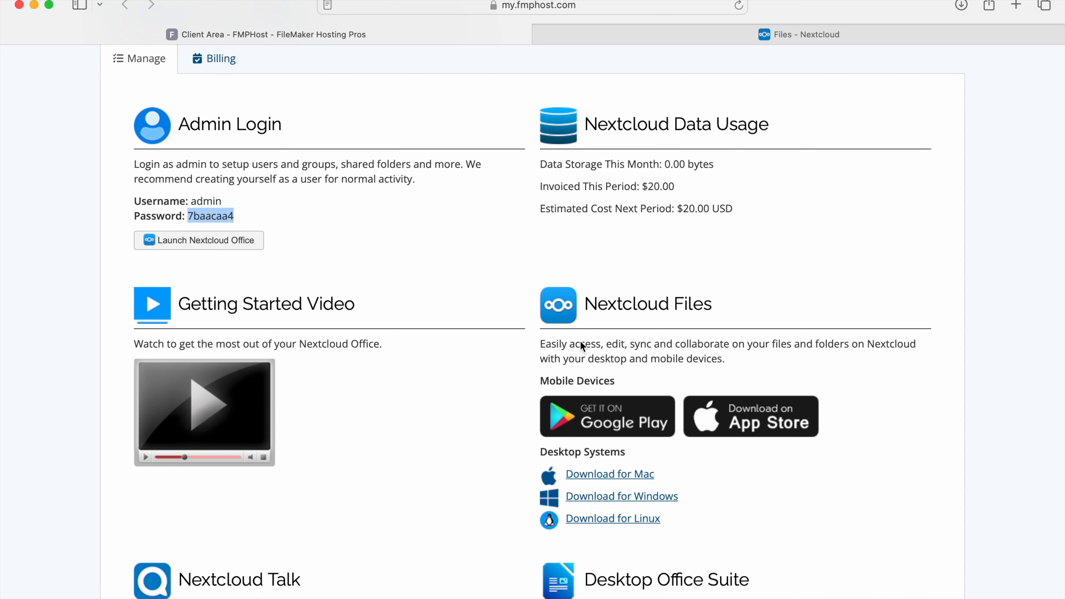
Launch the Nextcloud desktop client from the Mac's Applications folder and begin logging in to an account.
mouse_move(559, 589)
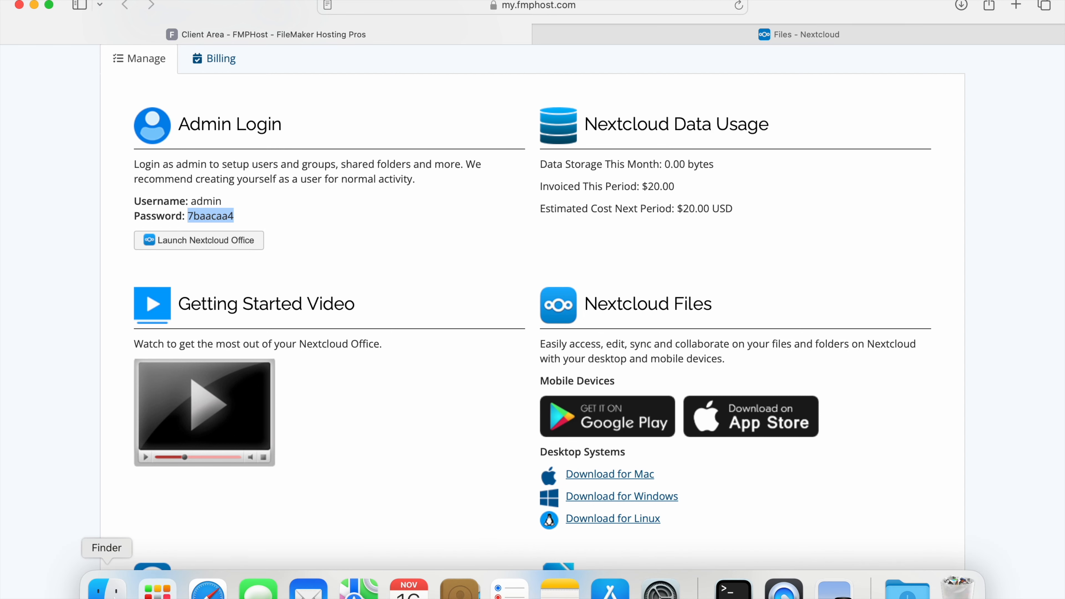
left_click(107, 589)
scroll(441, 314, "up", 3)
scroll(442, 314, "up", 5)
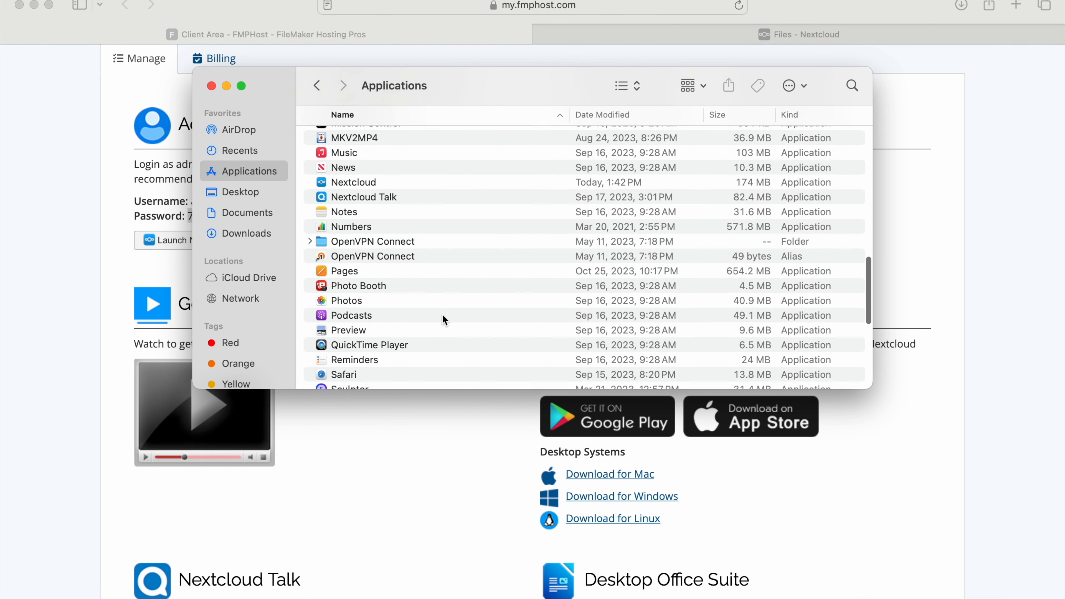
left_click(357, 209)
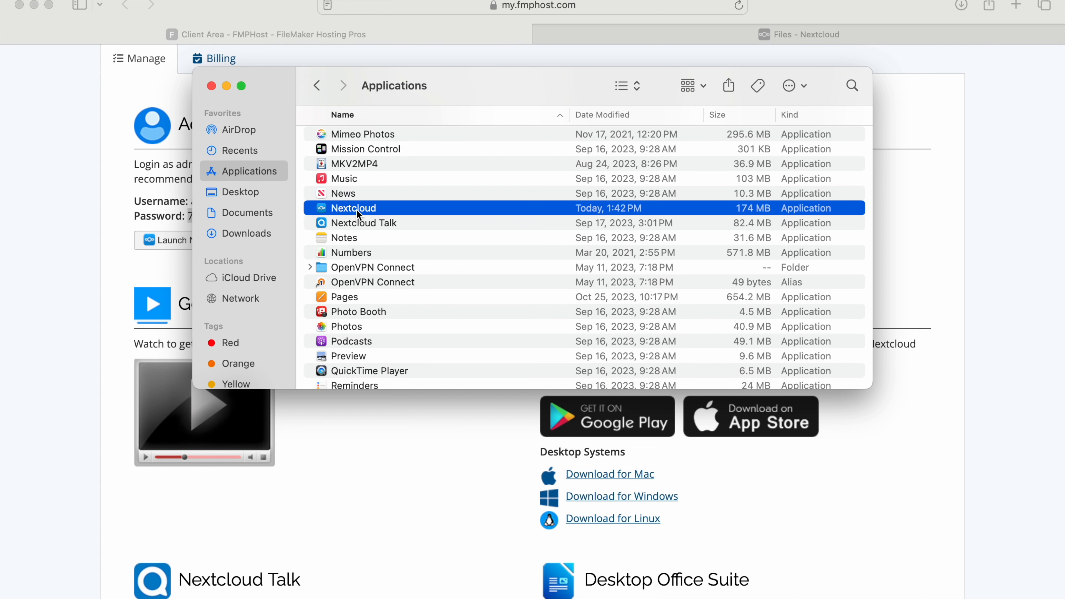
double_click(356, 209)
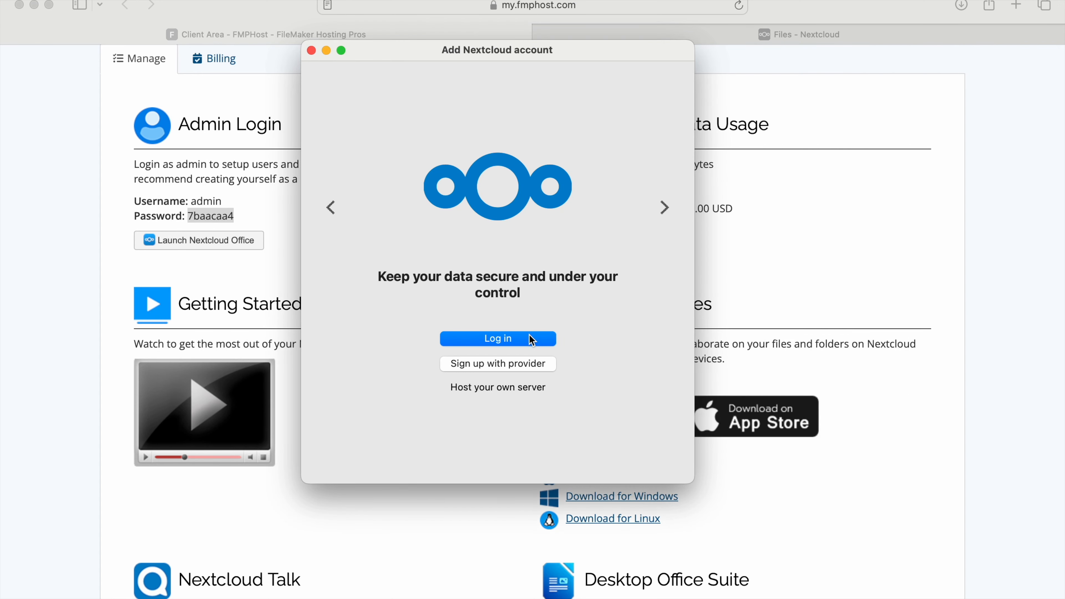
left_click(531, 339)
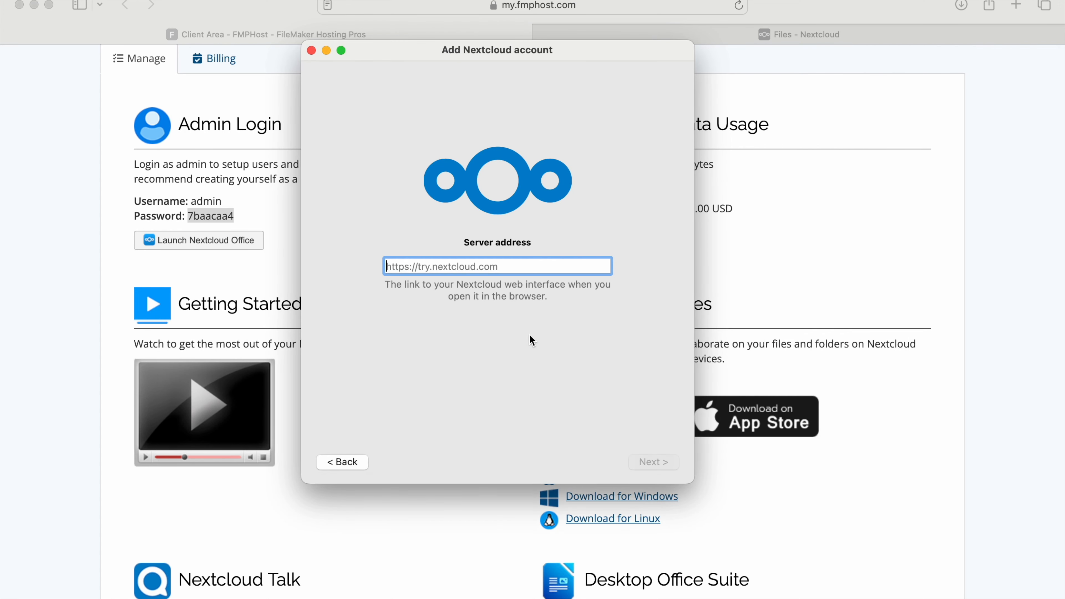
Copy the server address nc107.fmphost.com from the FMPHost client area and submit it as the desktop client's server address.
left_click(797, 271)
scroll(798, 273, "up", 5)
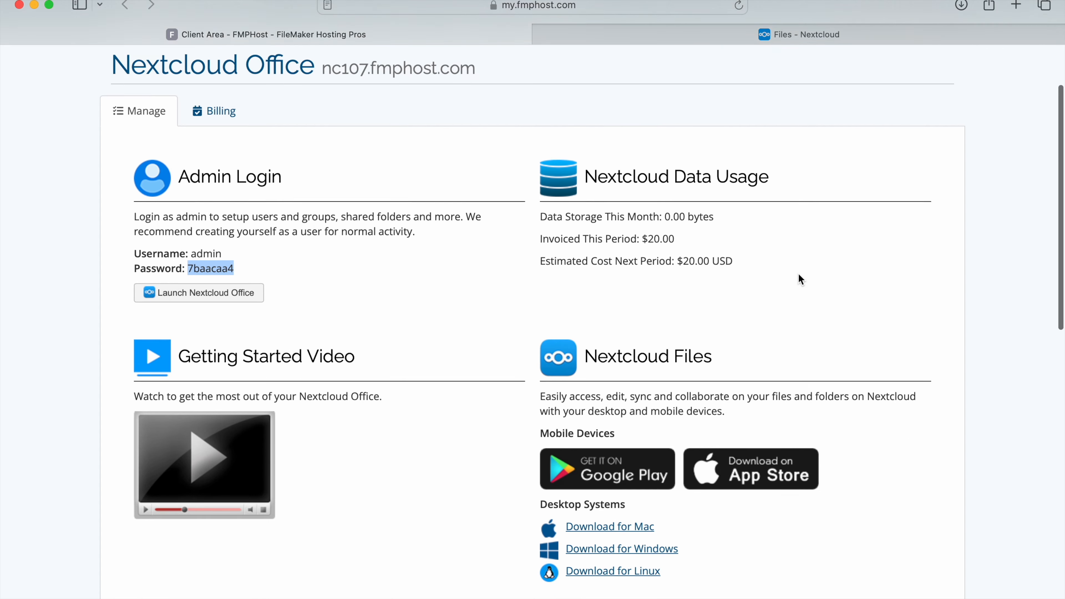
left_click_drag(325, 160, 477, 162)
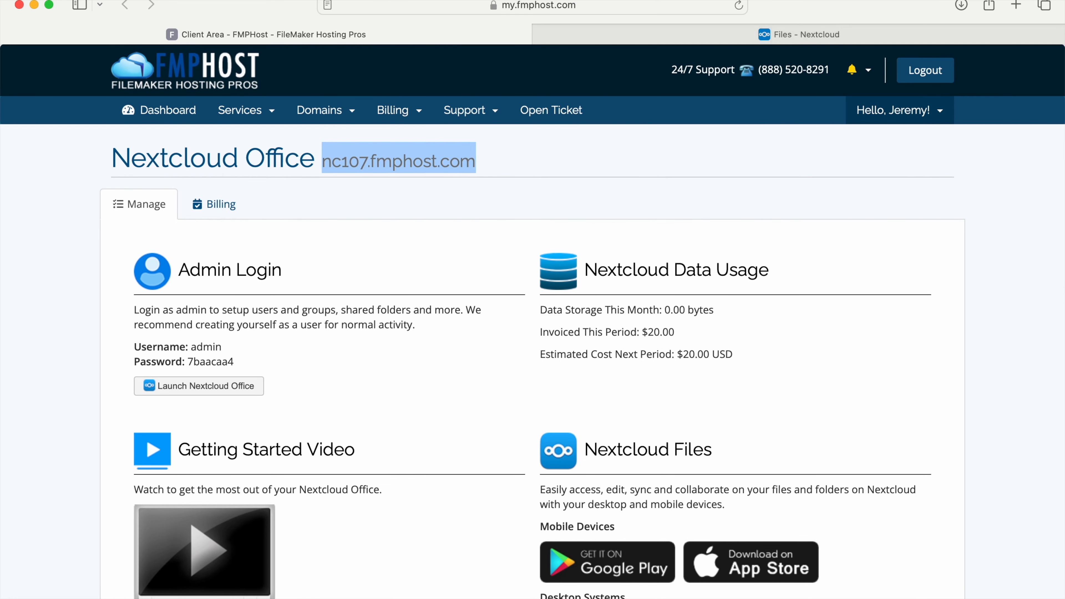
key("super+c")
key("super+Tab")
key("super+v")
left_click(645, 462)
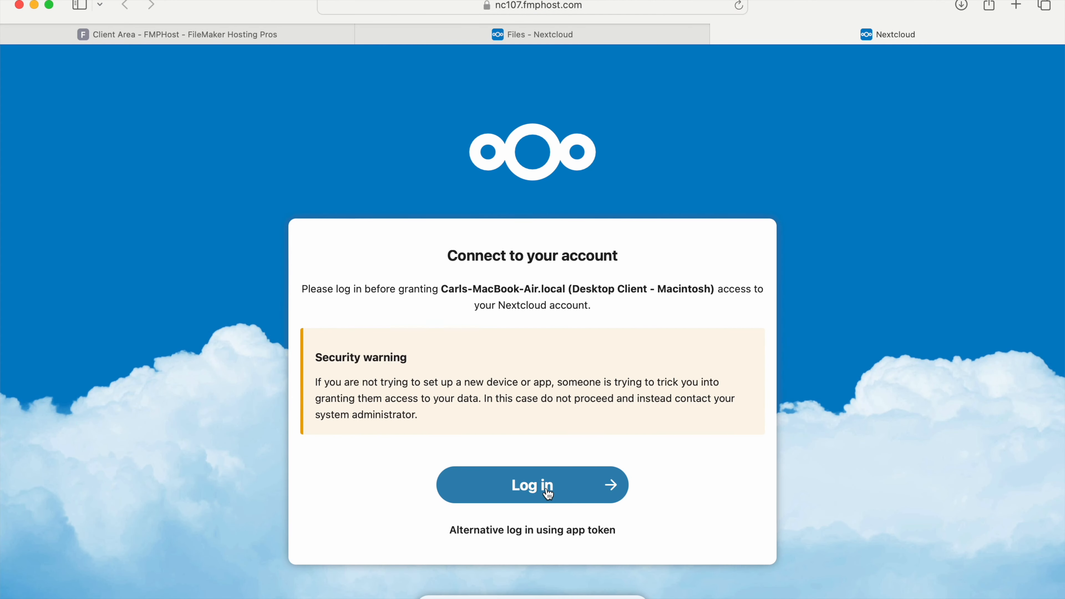
Grant the desktop client access to the account and connect it, synchronizing everything from the server to the local Nextcloud folder.
left_click(543, 486)
left_click(560, 415)
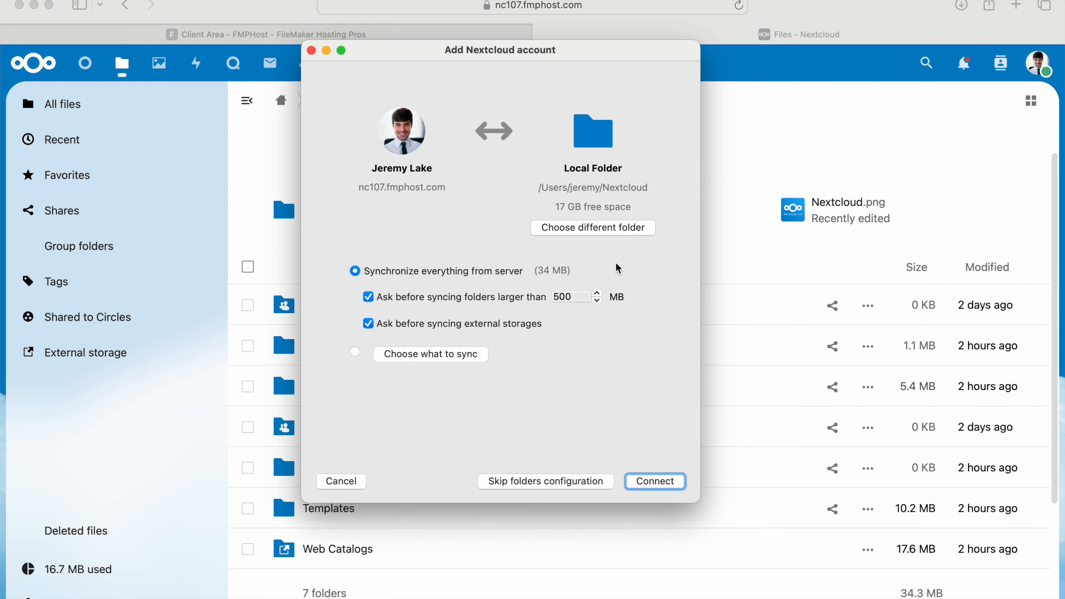
left_click(655, 481)
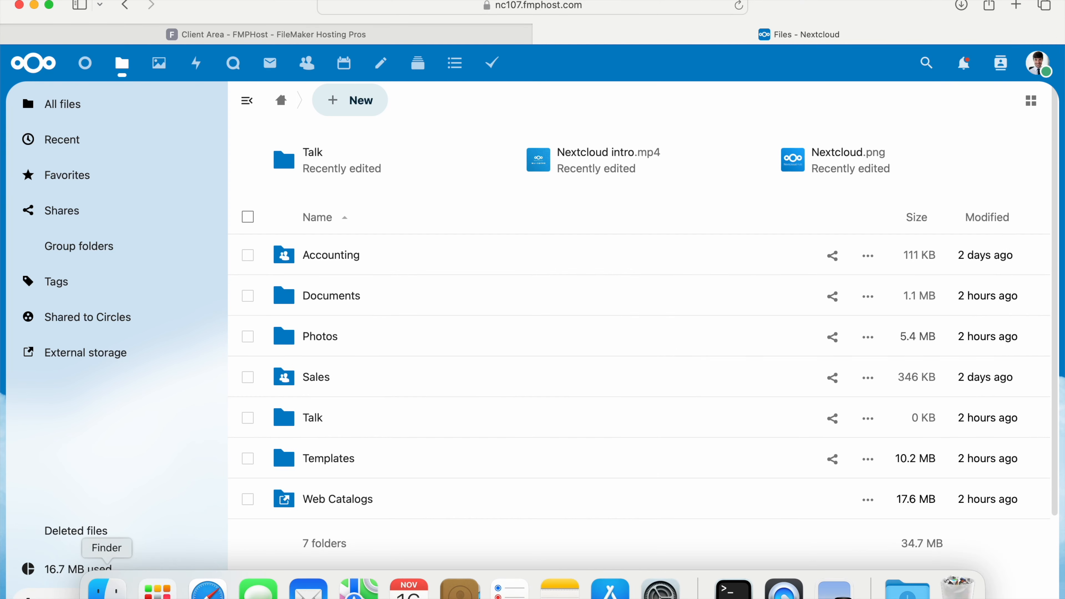
Switch to Finder, expand Web Catalogs in the local Nextcloud folder, and move 2024 - Design Catalog.pdf into it from Files for Accounting in Documents.
left_click(107, 590)
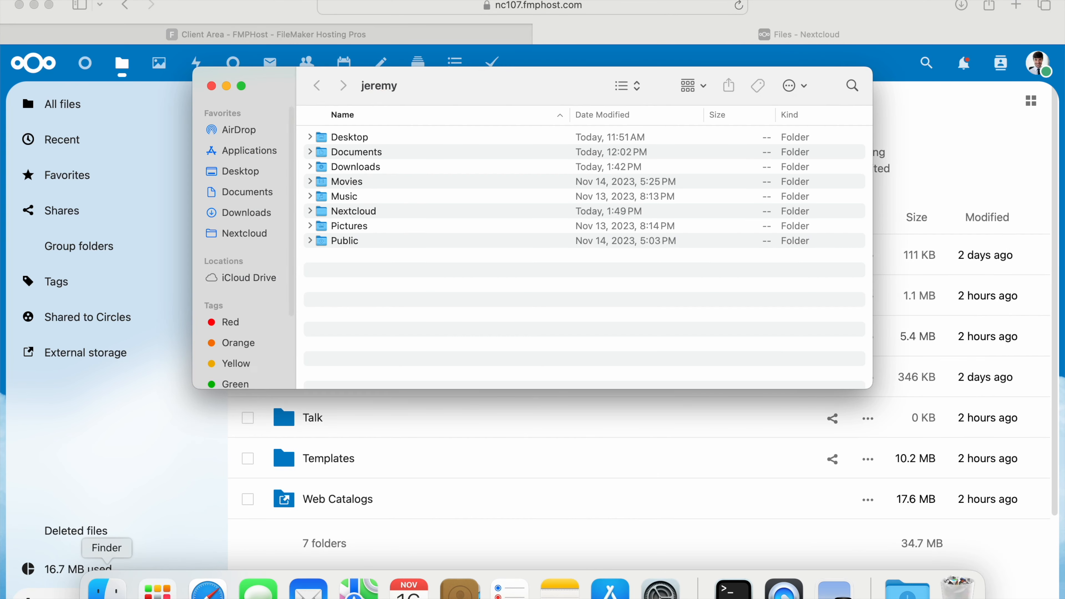
left_click(248, 234)
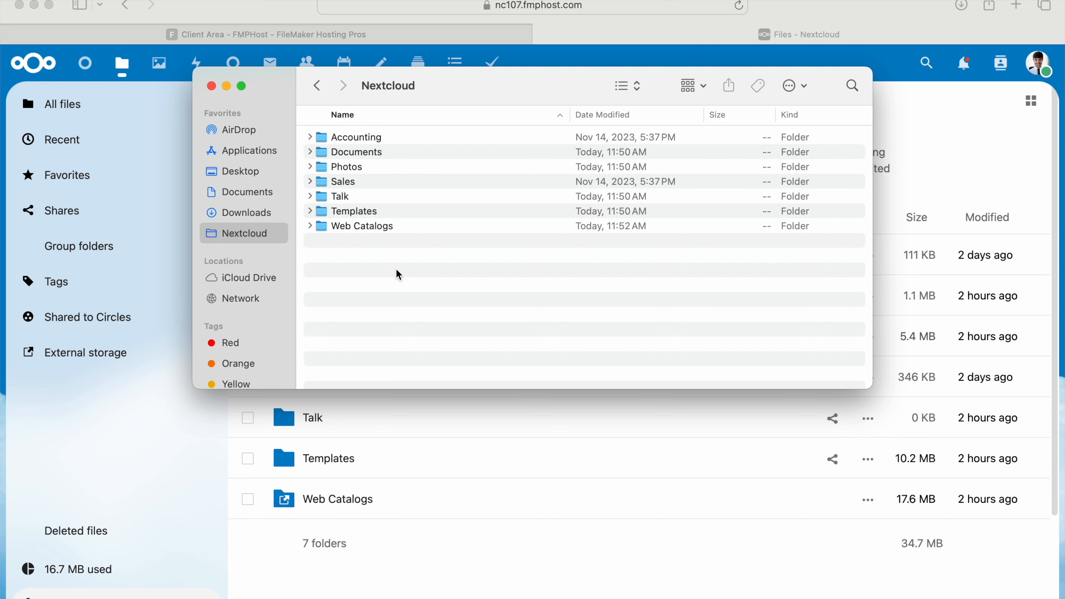
left_click(321, 137)
left_click(309, 227)
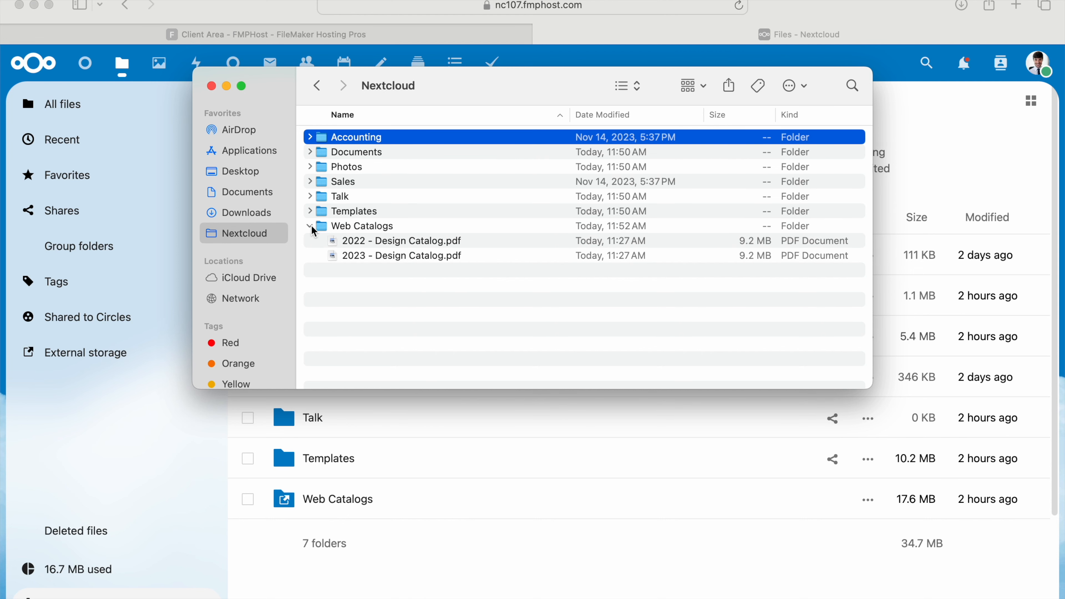
left_click(358, 225)
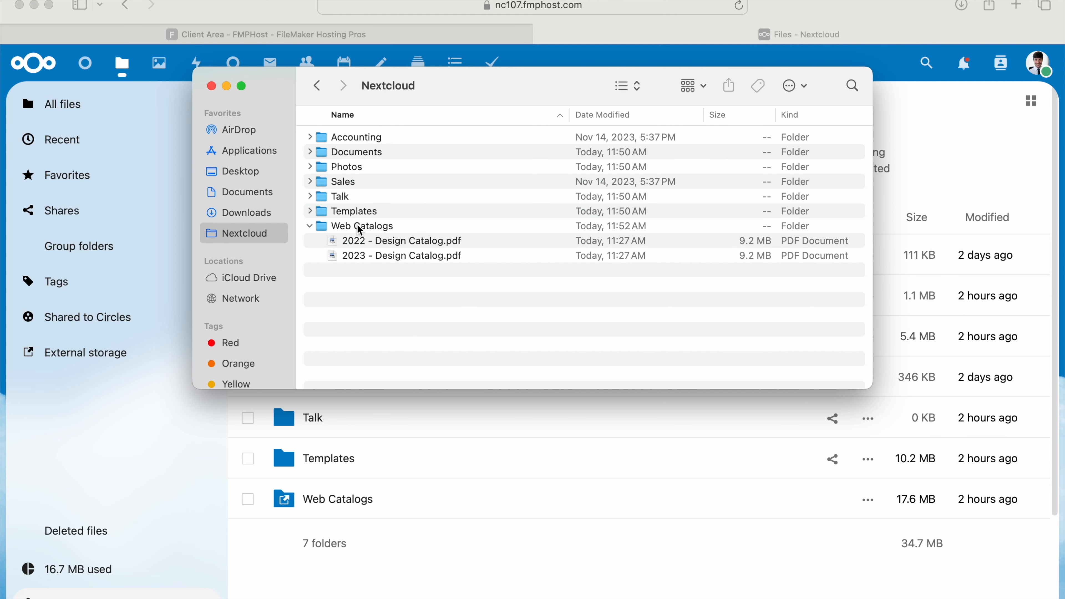
left_click(264, 193)
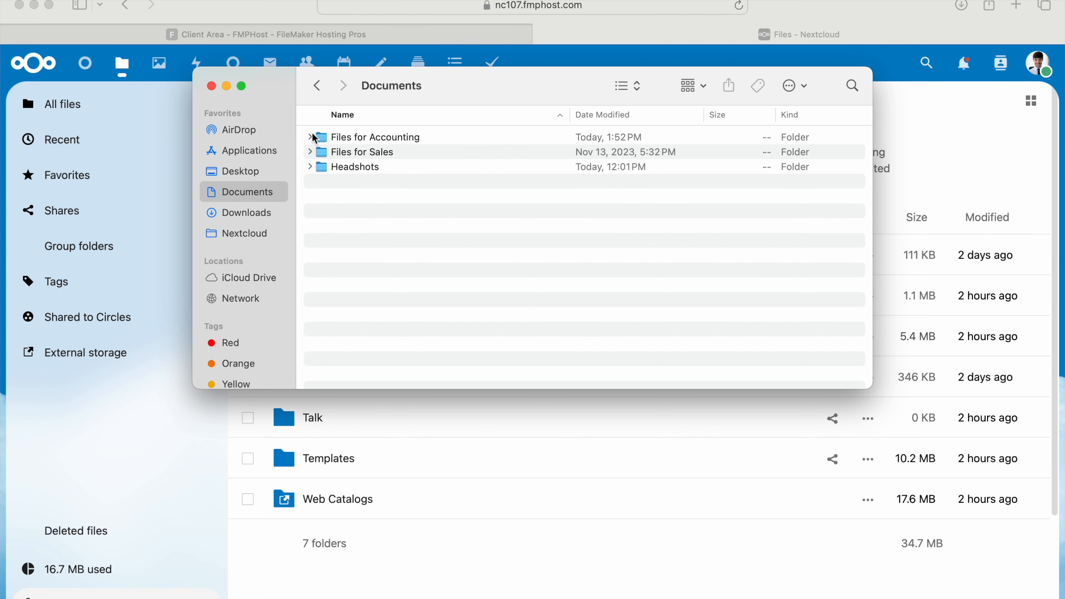
left_click(310, 138)
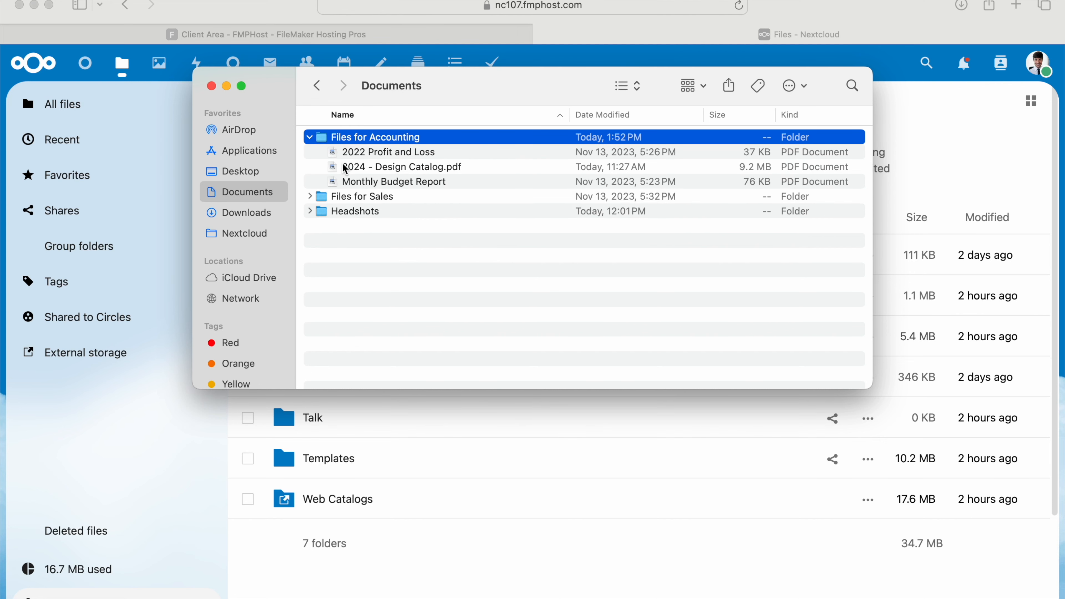
left_click_drag(333, 173, 343, 229)
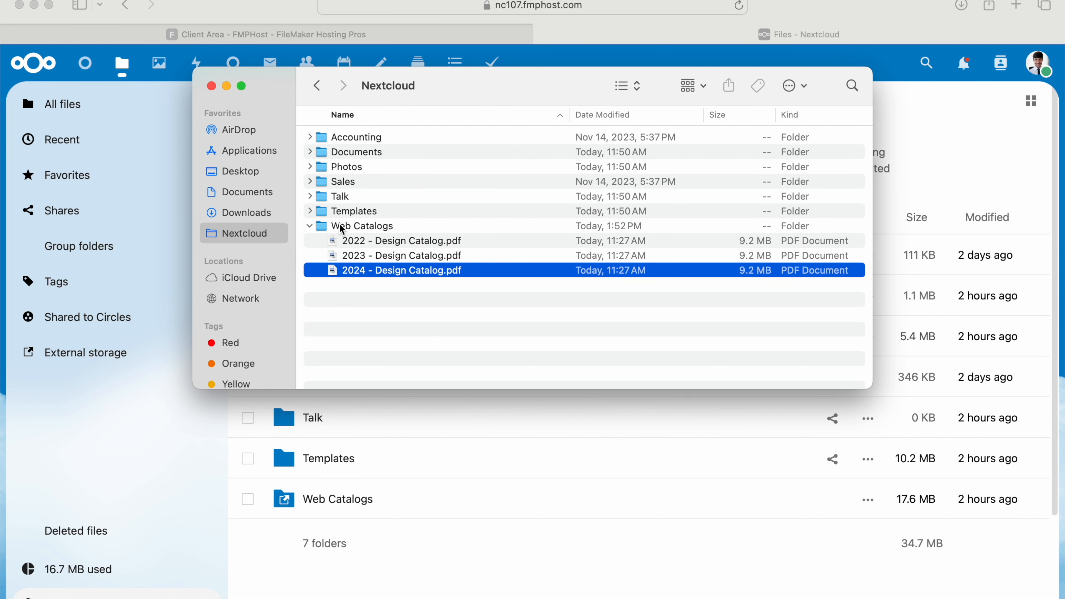
Return to Nextcloud in the browser and create a new calendar named Sales Appointments in the Calendar app.
left_click(143, 416)
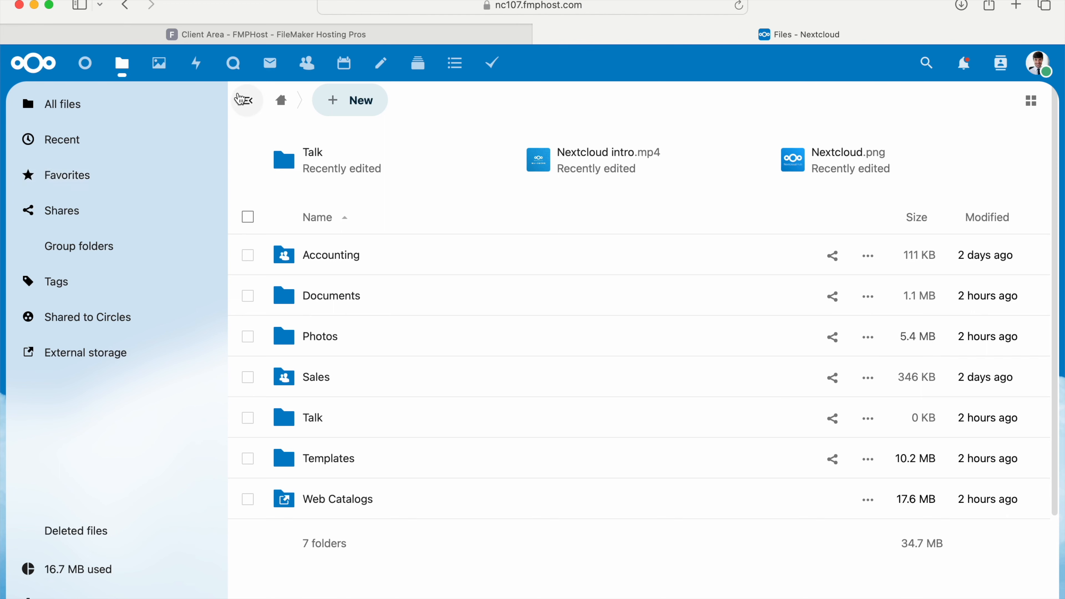
left_click(350, 67)
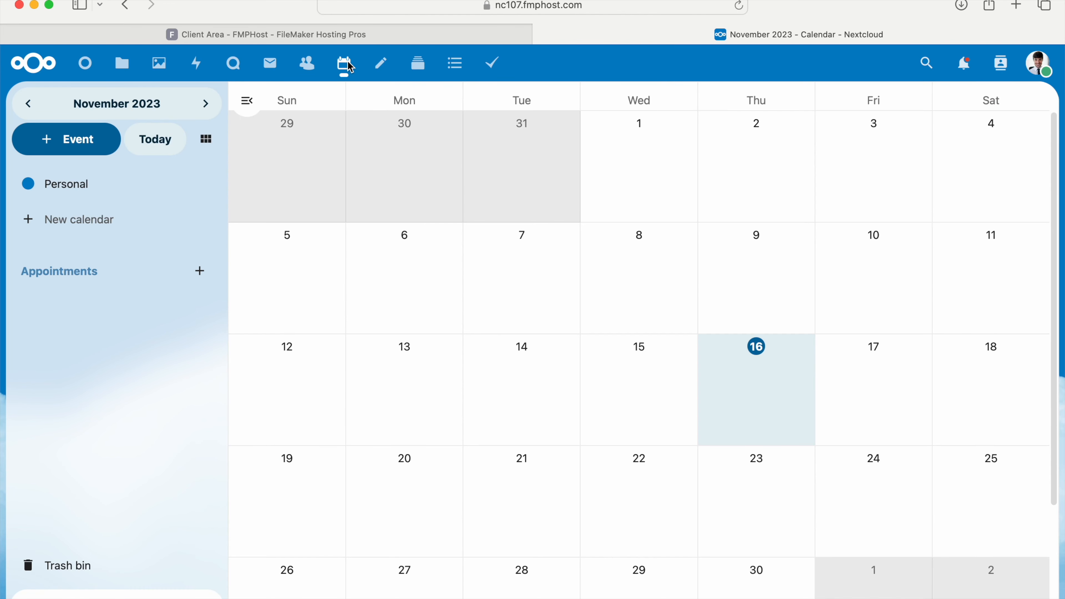
left_click(100, 222)
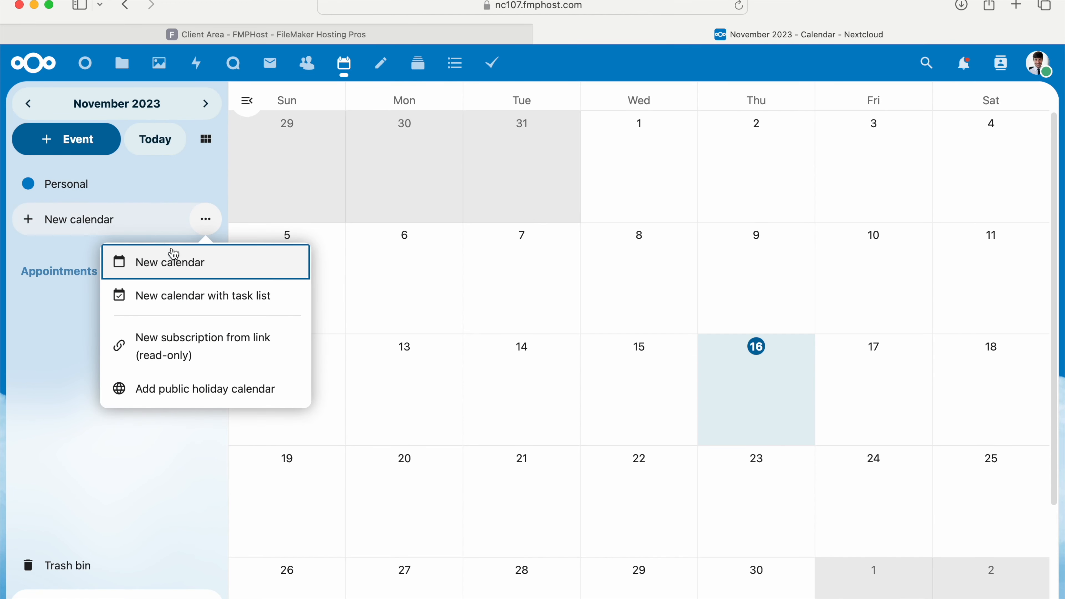
left_click(174, 268)
type("Sales Appoint")
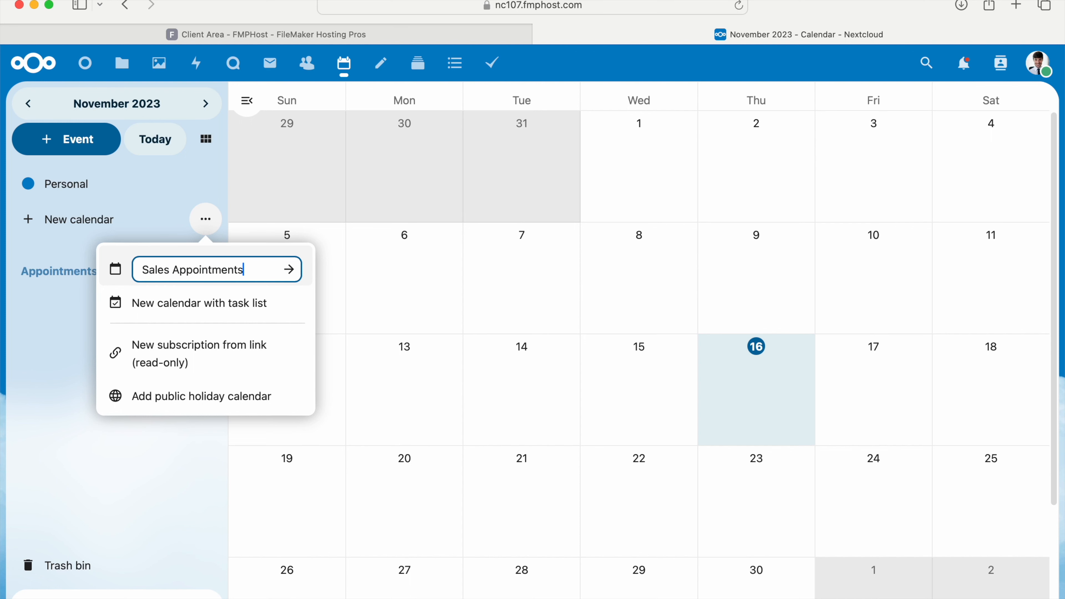
type("ments")
left_click(290, 270)
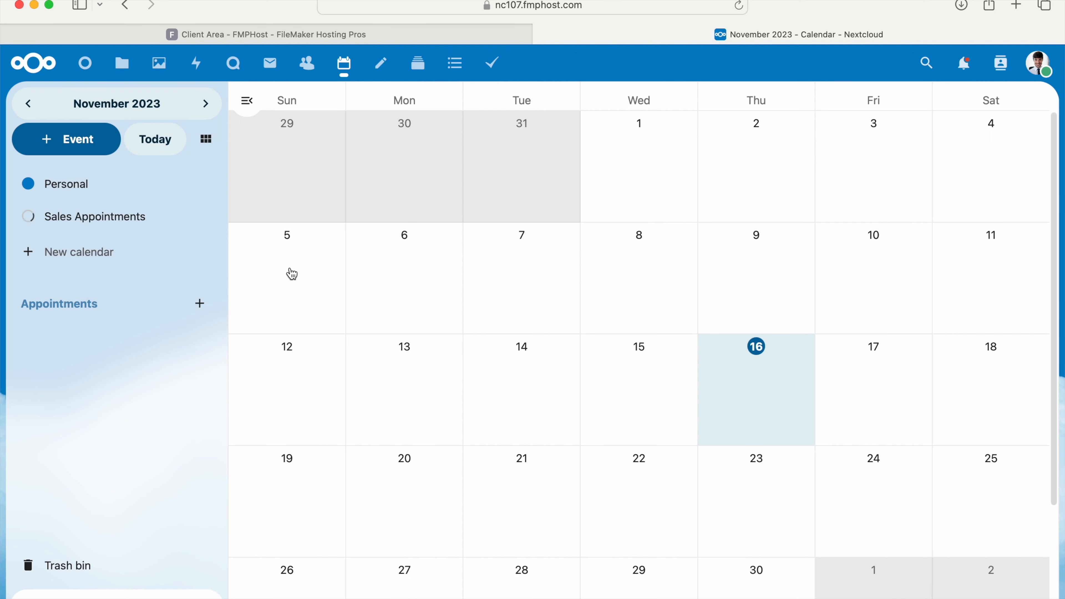
Share the Sales Appointments calendar with the Sales group and save the calendar settings.
left_click(206, 215)
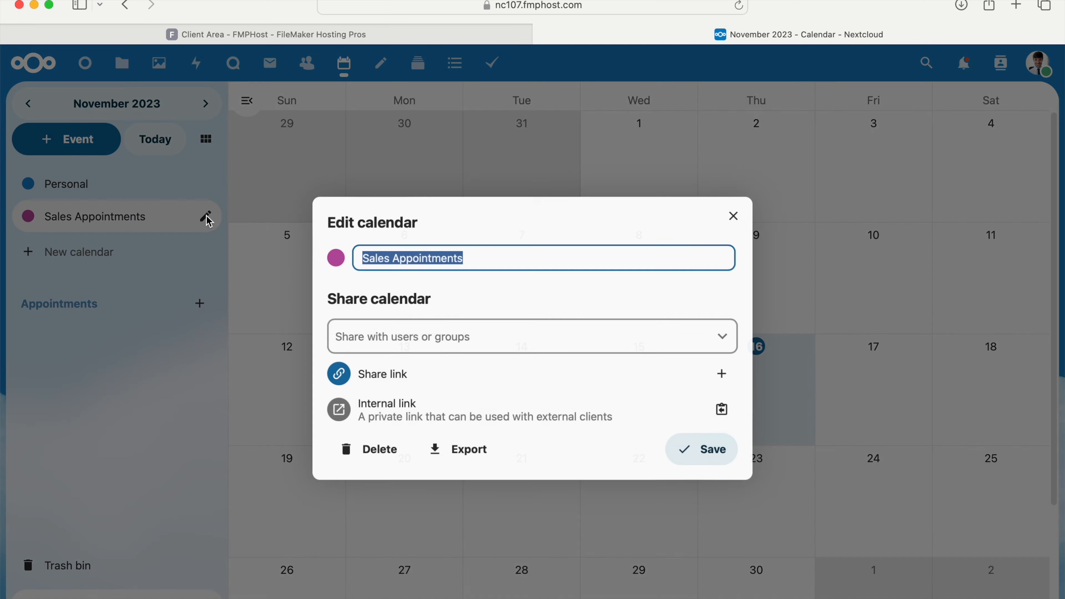
left_click(434, 340)
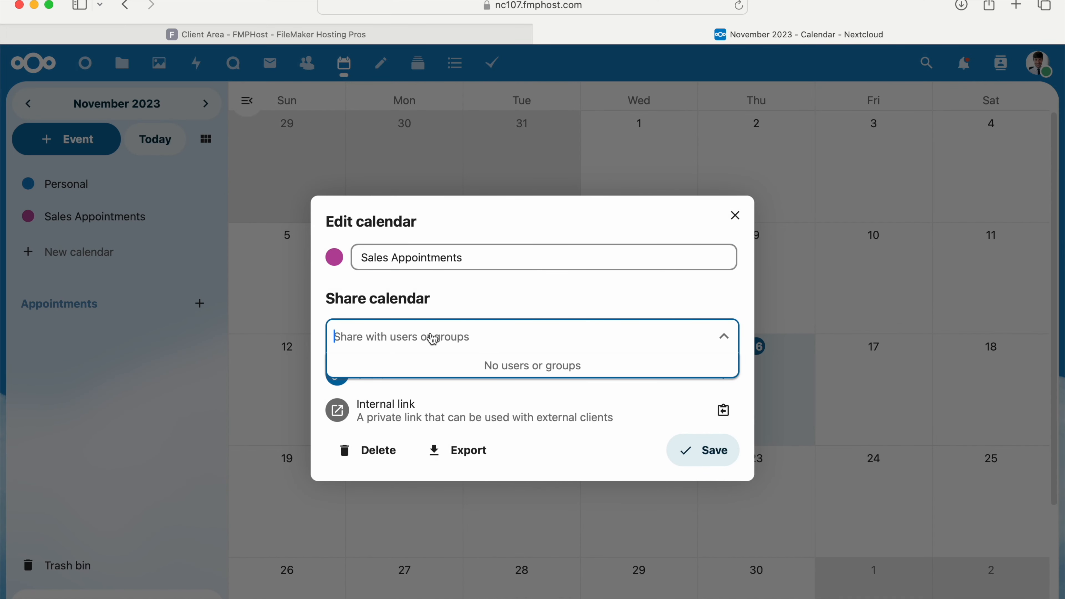
type("sales")
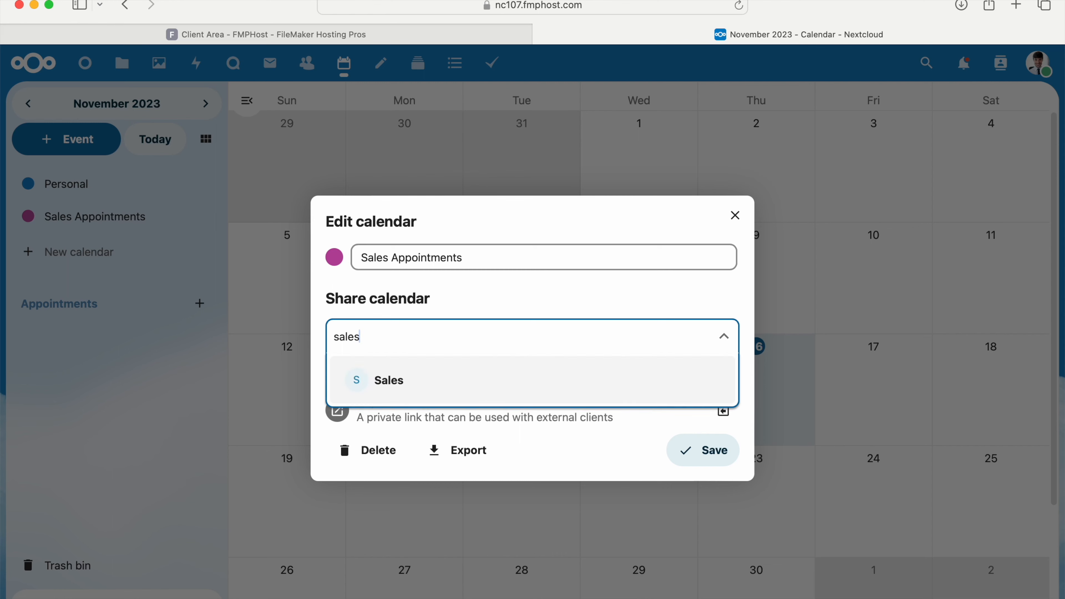
left_click(422, 397)
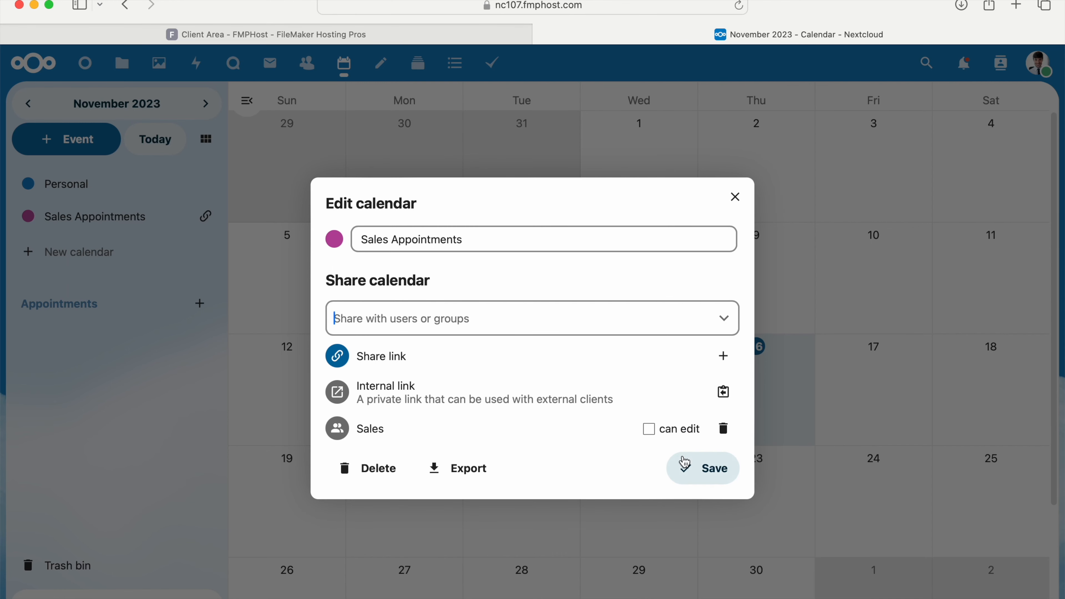
left_click(684, 461)
Start an event titled Training on 11/23/2023 in the Sales Appointments calendar, turn off all-day, and open its full details.
left_click(734, 484)
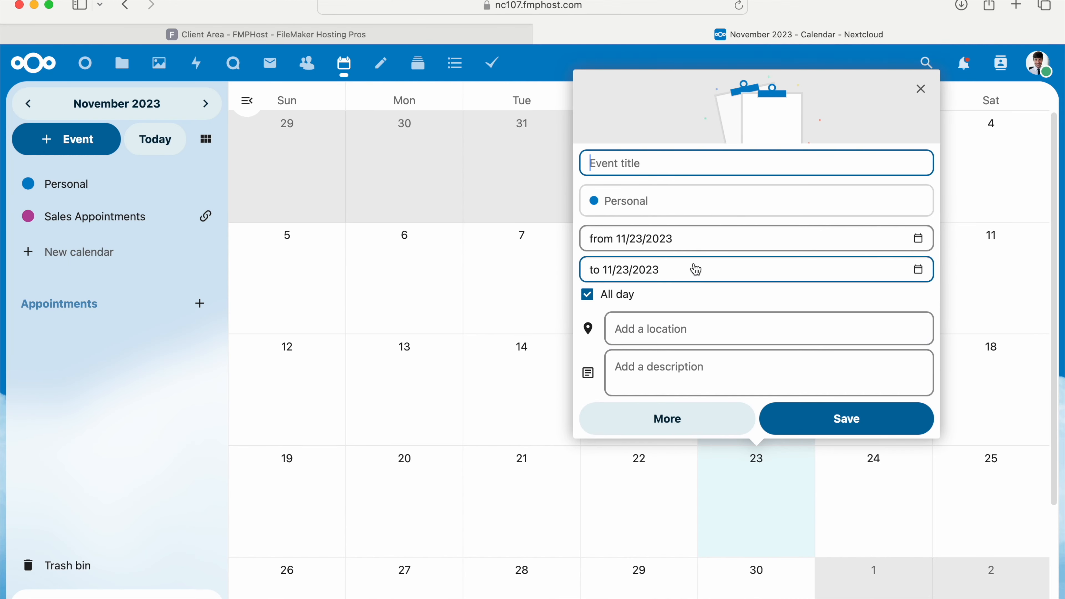
left_click(671, 202)
left_click(660, 260)
left_click(652, 170)
type("Training")
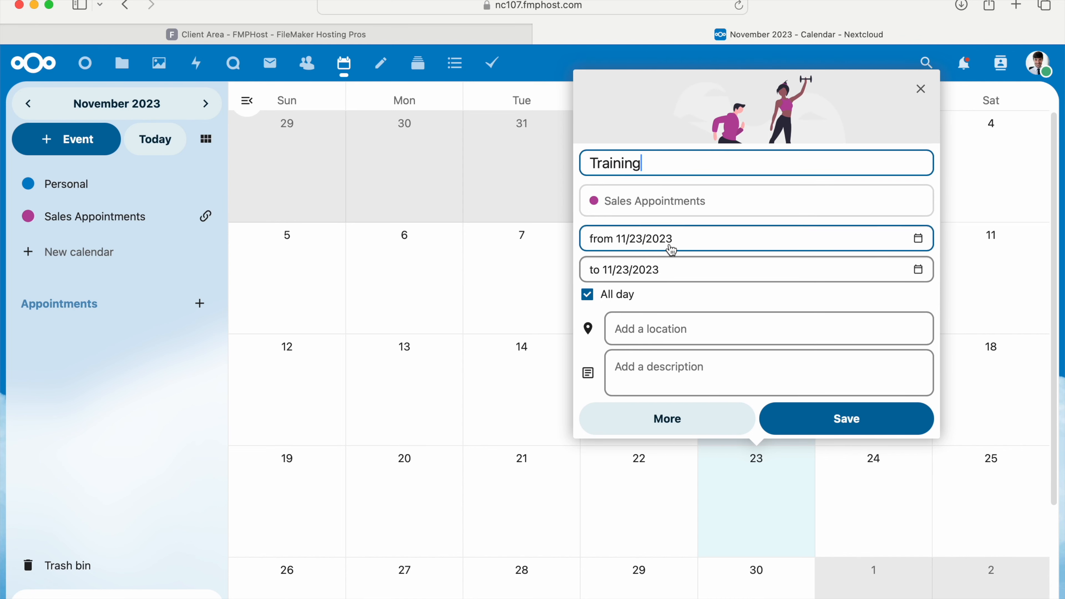
left_click(588, 295)
left_click(654, 410)
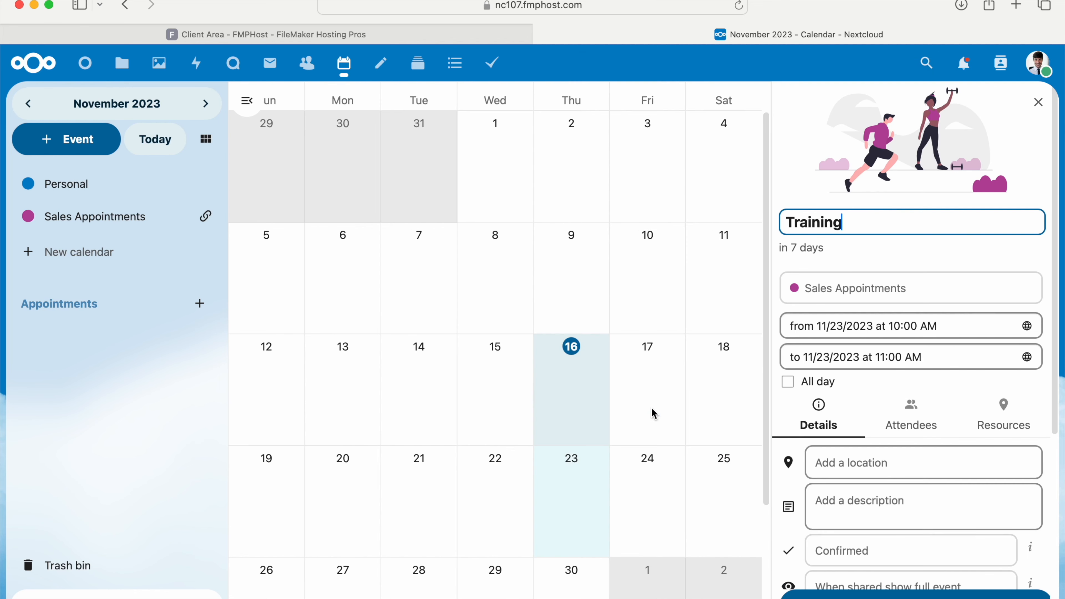
Find the colleague by first name among users and contacts and add them as an attendee of the Training event.
left_click(896, 413)
scroll(891, 463, "down", 3)
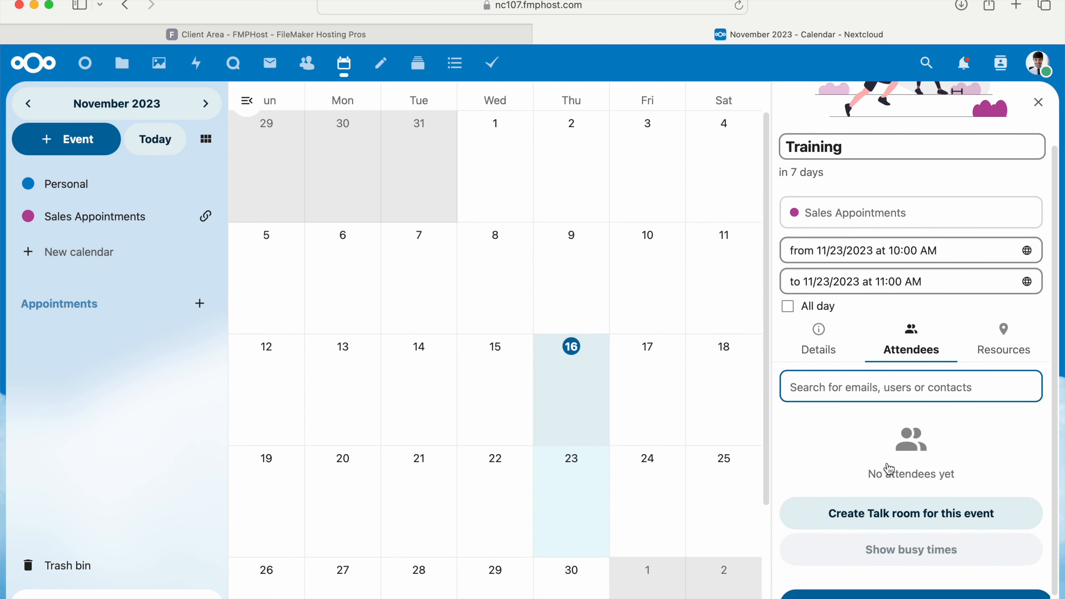
left_click(849, 357)
type("Jim")
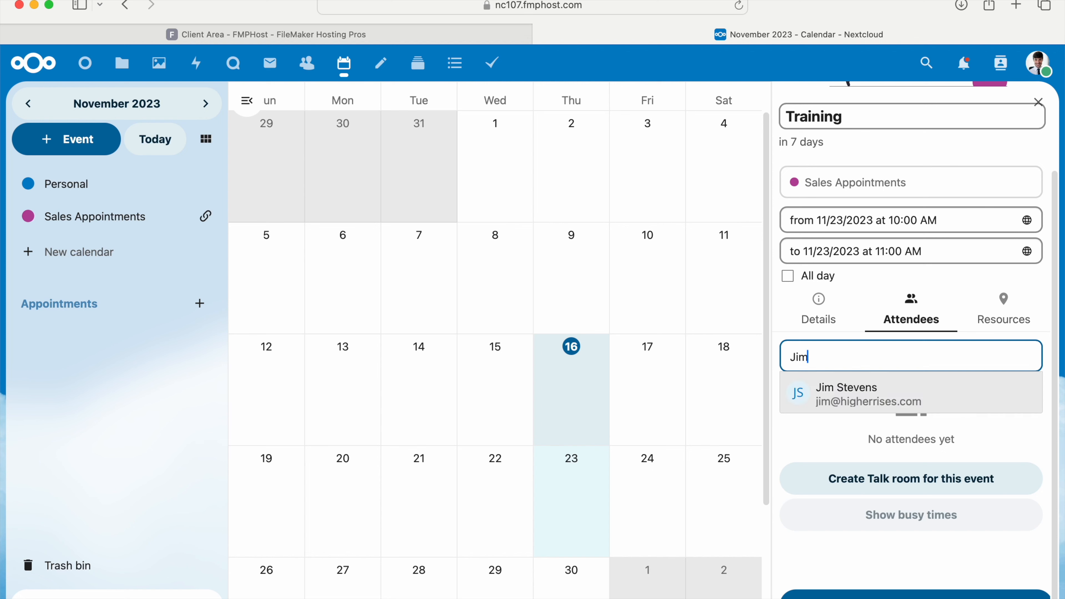
left_click(862, 402)
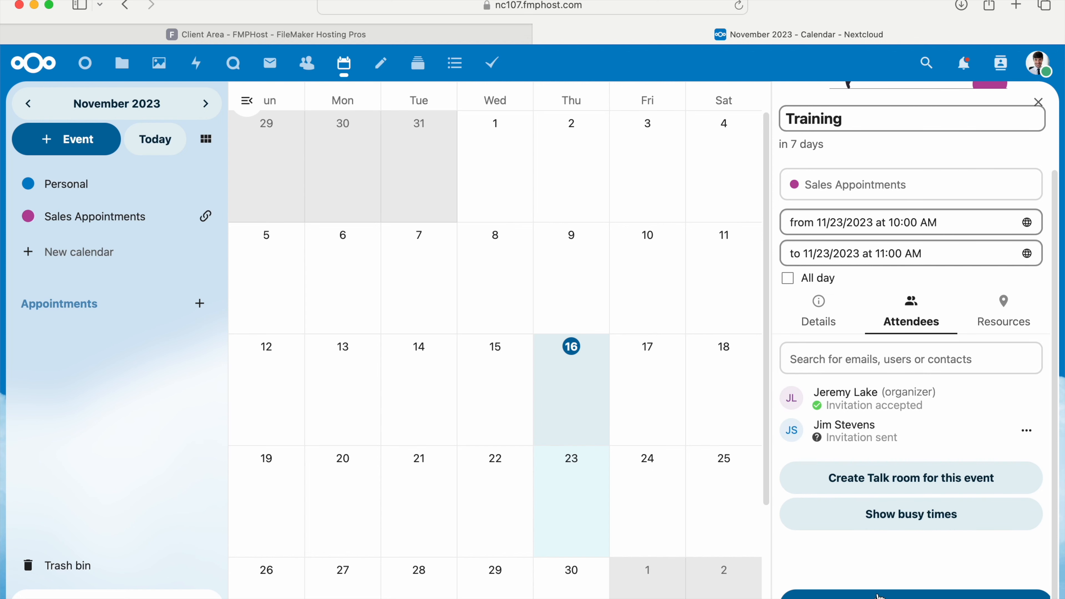